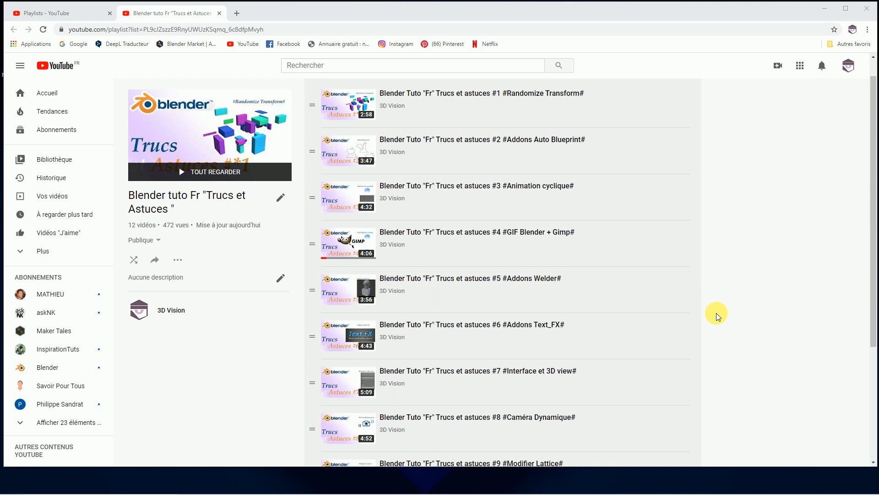
Switch to Blender and make its window fullscreen
mouse_move(639, 492)
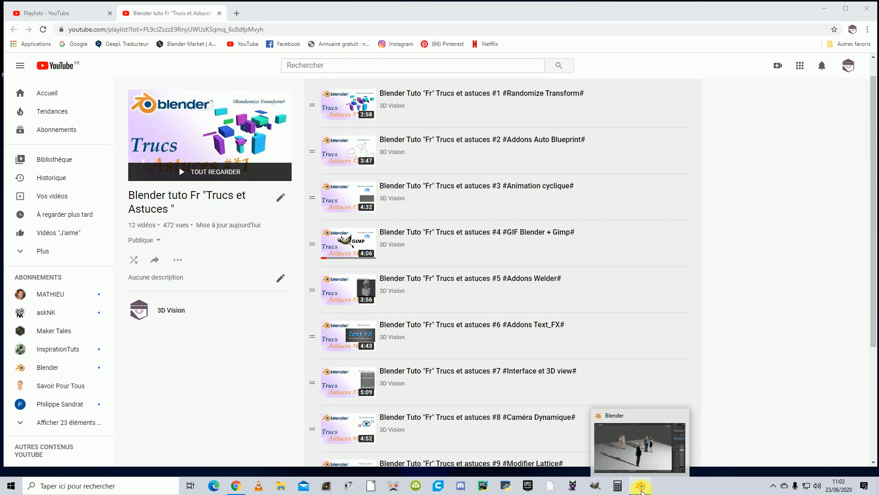
click(641, 490)
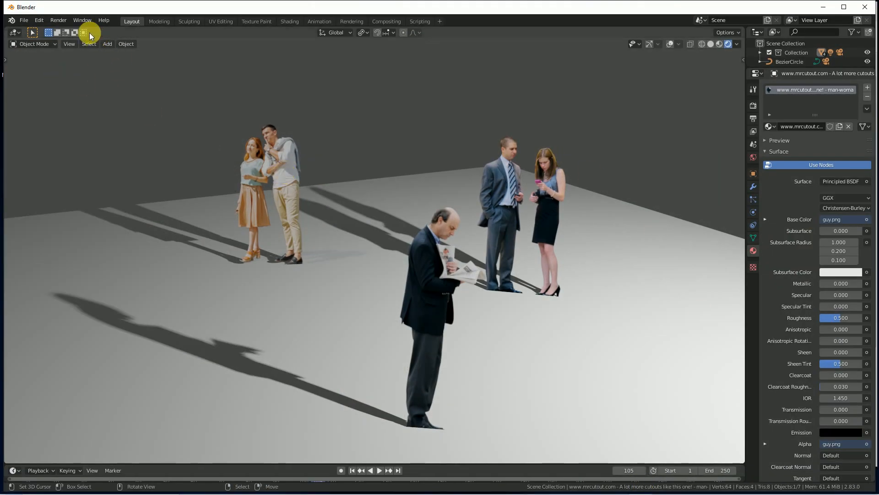
click(81, 20)
click(92, 53)
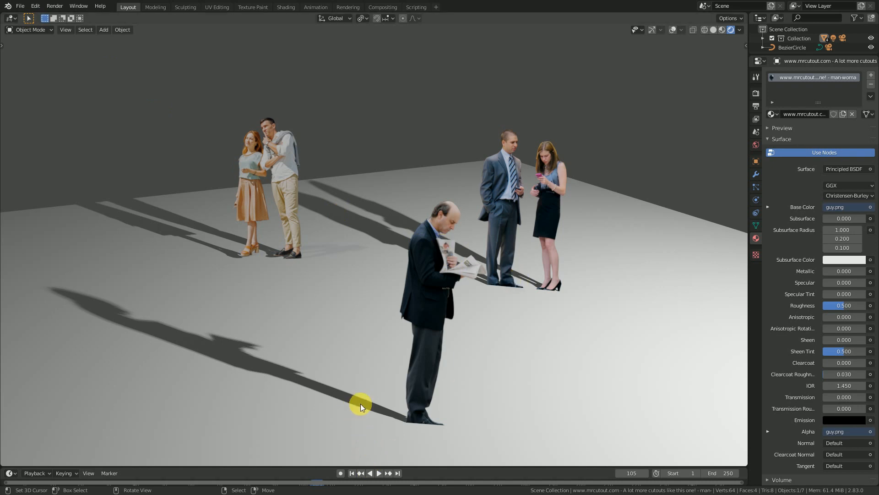
Preview the finished scene's animation through the camera and stop the playback
click(381, 472)
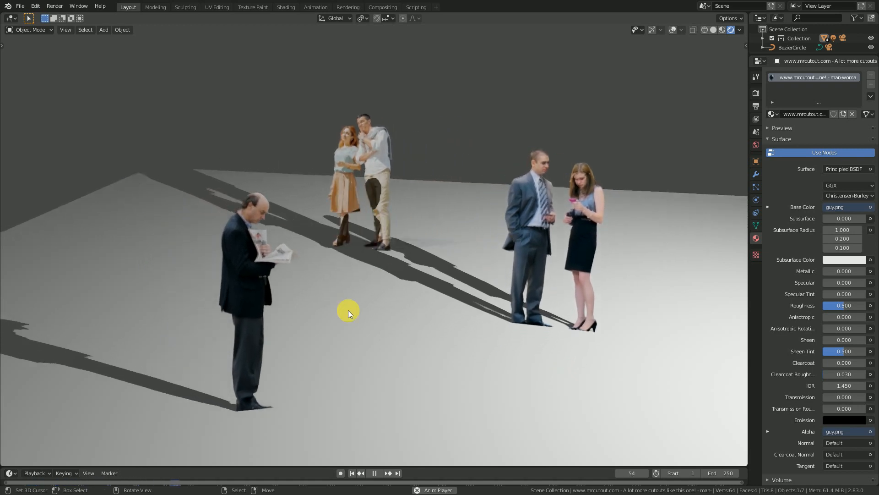
key(space)
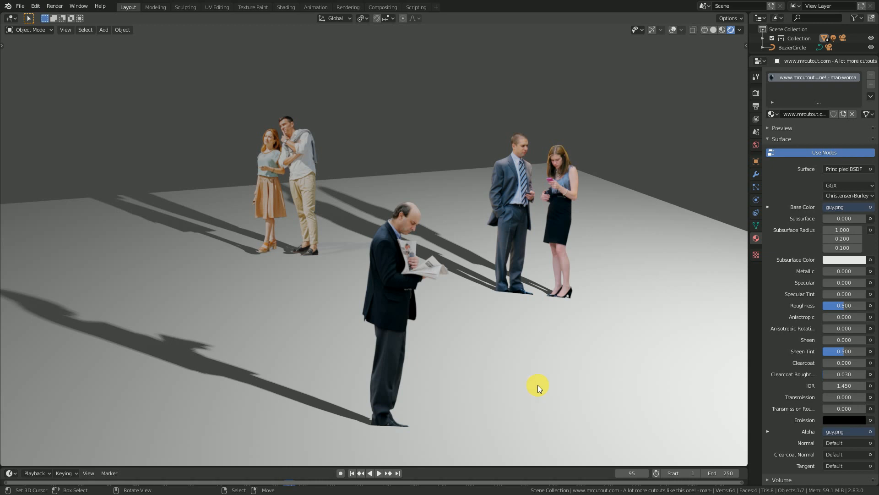
Show the viewport overlays and enlarge the timeline, returning the animation to frame 1
click(673, 30)
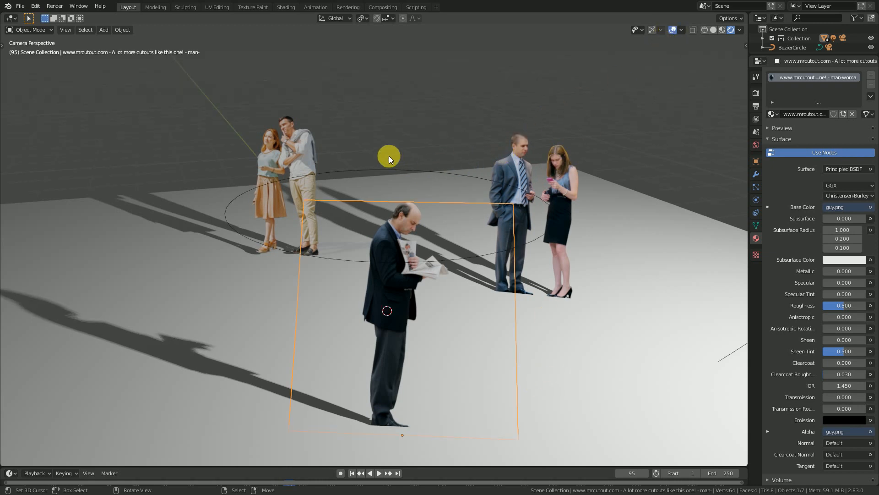
click(770, 140)
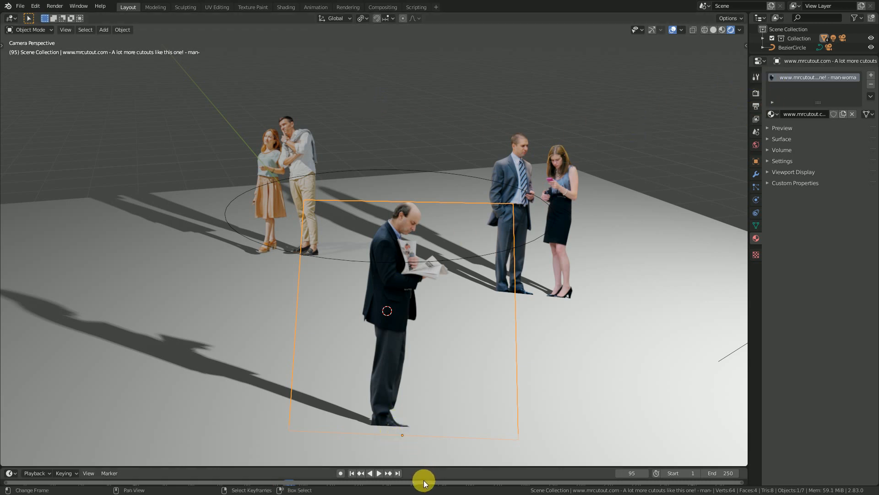
drag(425, 467, 428, 430)
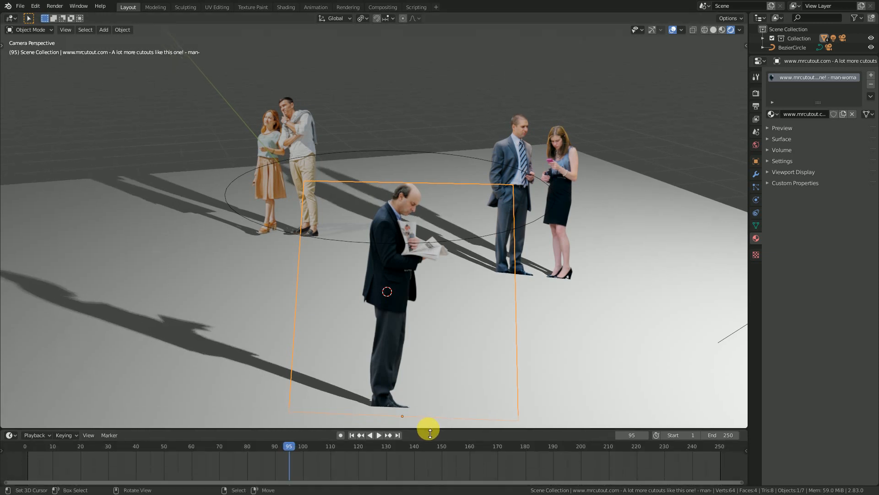
click(354, 435)
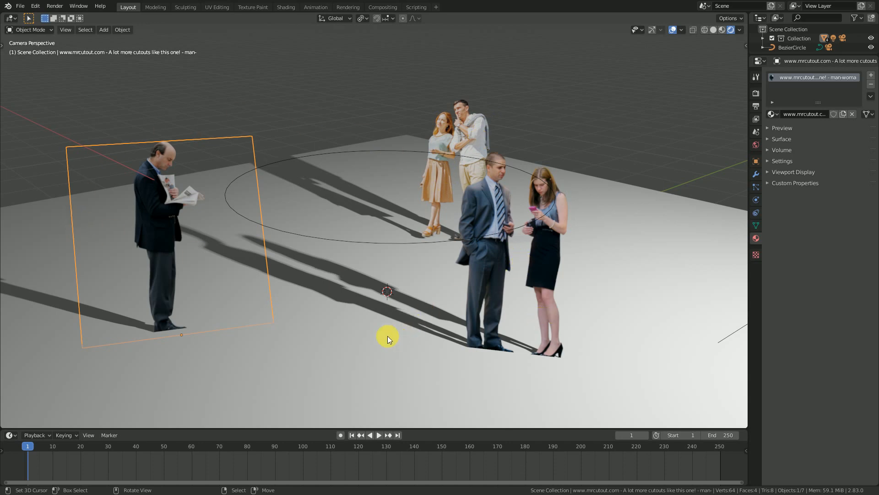
Start a new default scene without saving the current one and delete the default cube
click(20, 6)
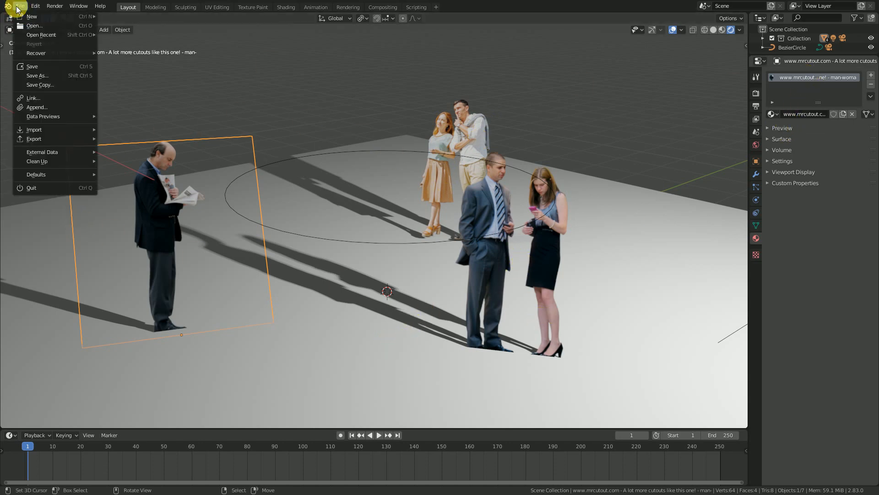
mouse_move(52, 16)
click(133, 15)
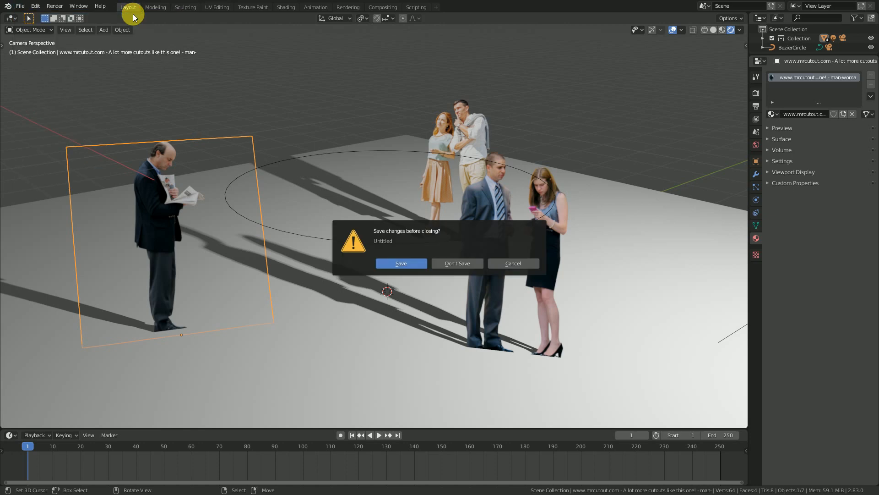
click(477, 264)
key(x)
click(416, 249)
Add a mesh plane at the origin and scale it up into a large floor
key(shift+a)
mouse_move(410, 267)
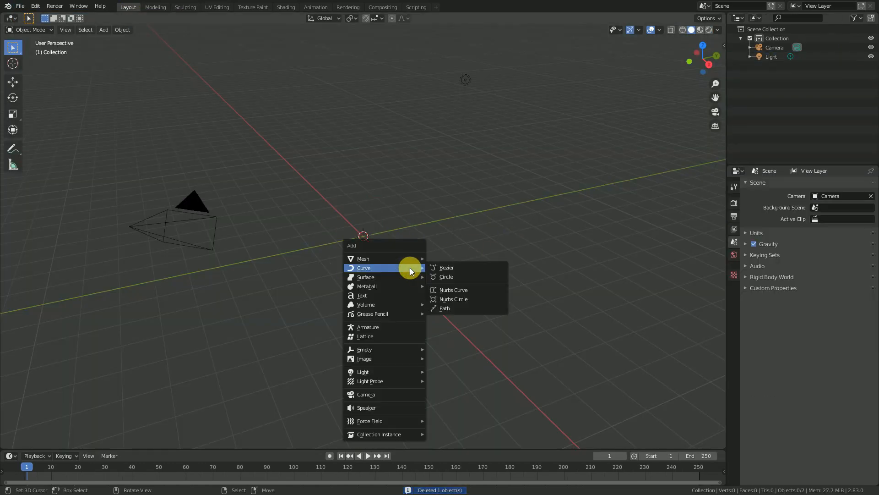
mouse_move(386, 258)
click(447, 258)
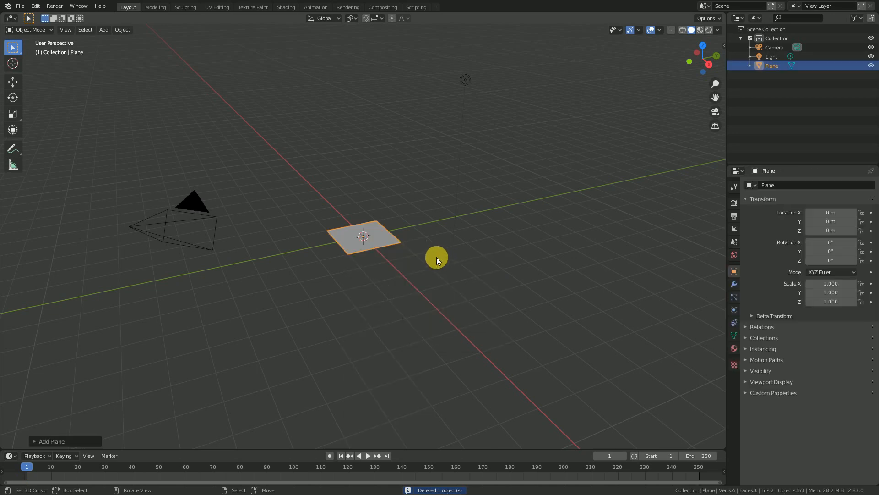
key(s)
click(196, 324)
Change the scene's light to an Area light, enlarge the properties area and hide the viewport toolbar
middle_drag(397, 290, 559, 49)
click(516, 75)
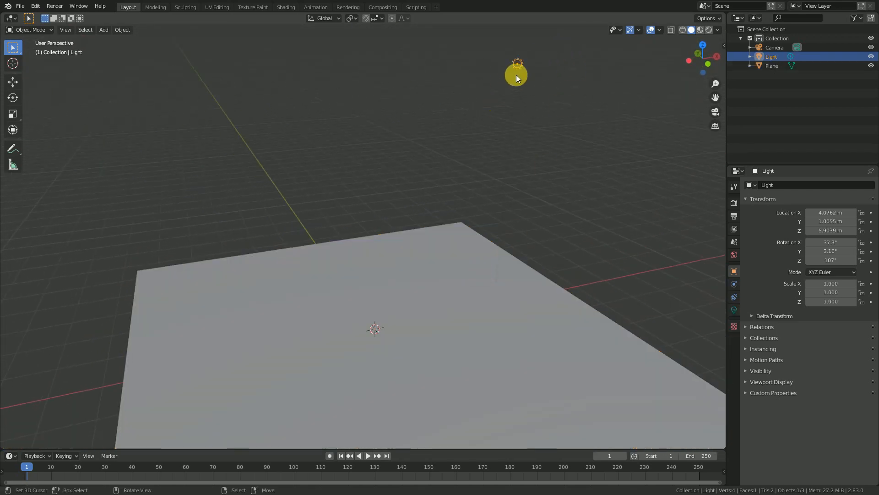
click(757, 200)
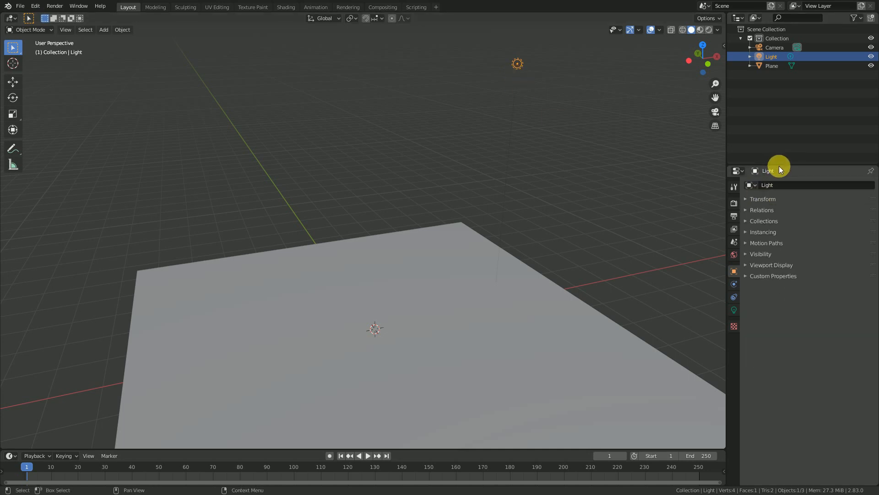
drag(778, 165, 763, 78)
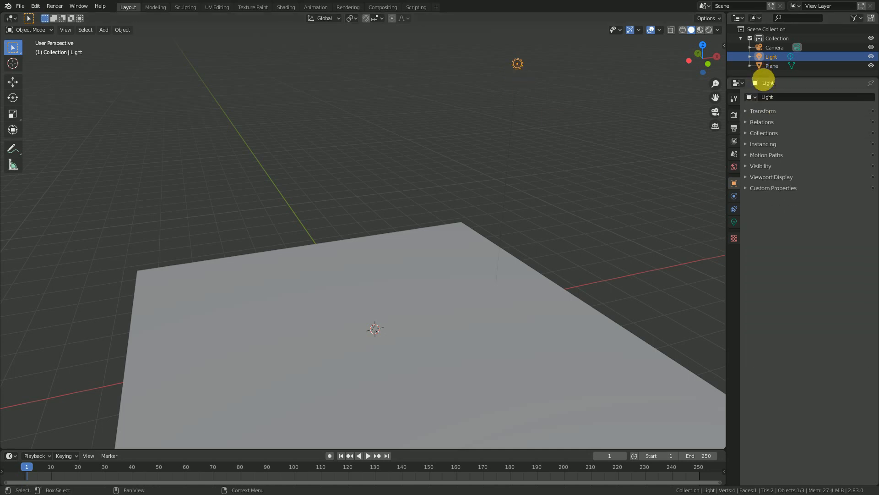
click(735, 221)
click(861, 136)
middle_drag(611, 189, 573, 192)
scroll(572, 192, up, 1)
scroll(495, 257, down, 1)
middle_drag(494, 257, 398, 257)
key(t)
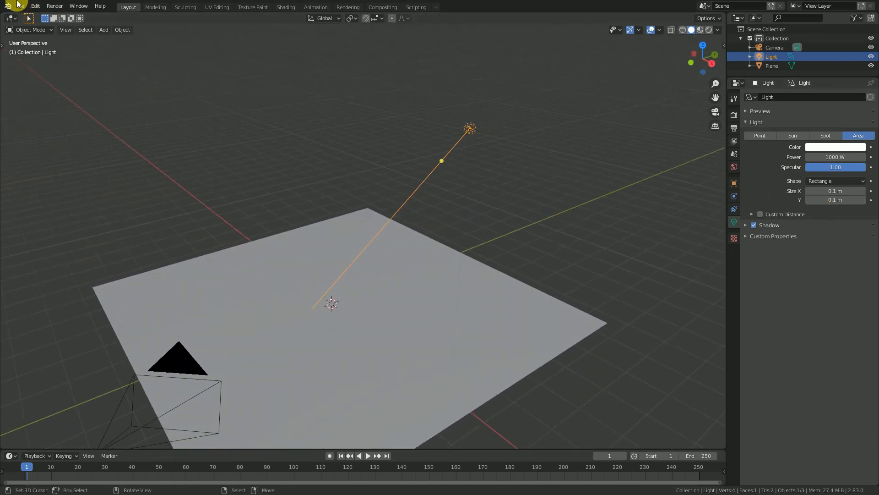
Search the add-ons for "imag" and make sure Import-Export: Import Images as Planes is enabled
click(37, 5)
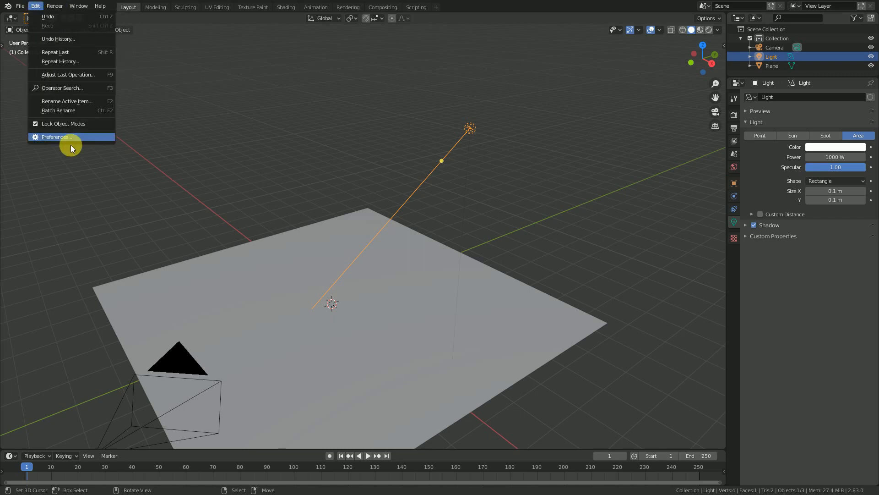
click(70, 137)
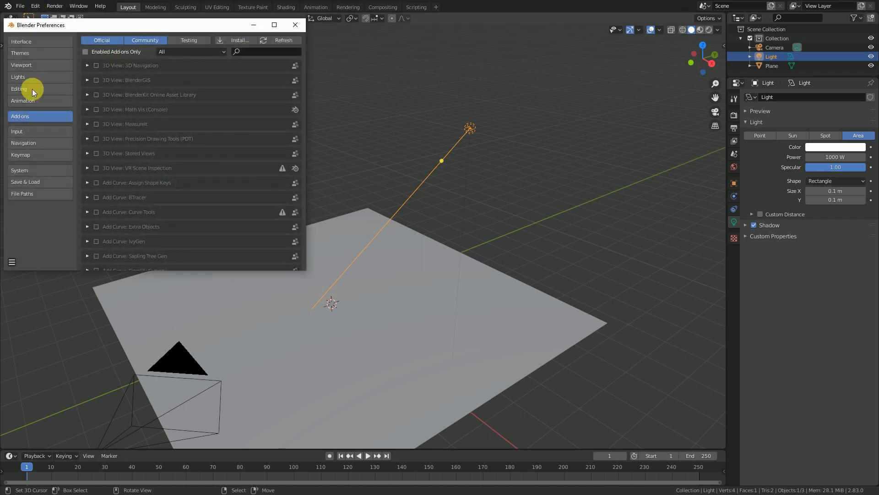
click(254, 55)
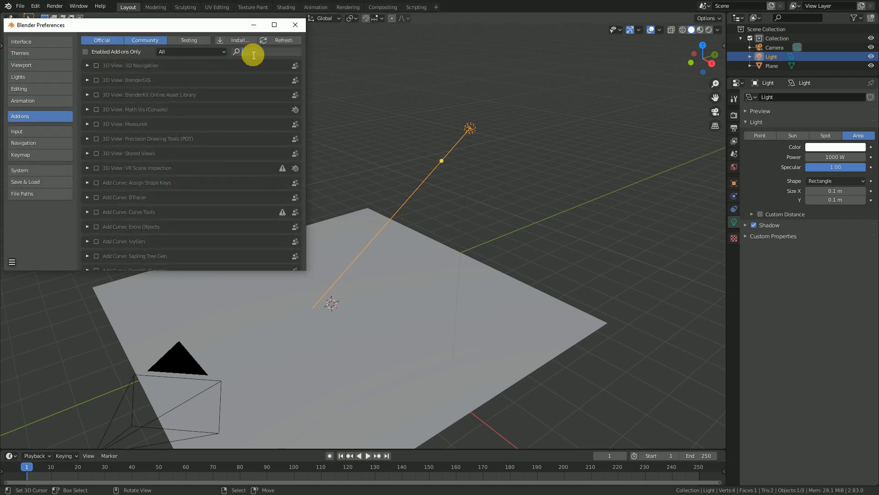
text(imag)
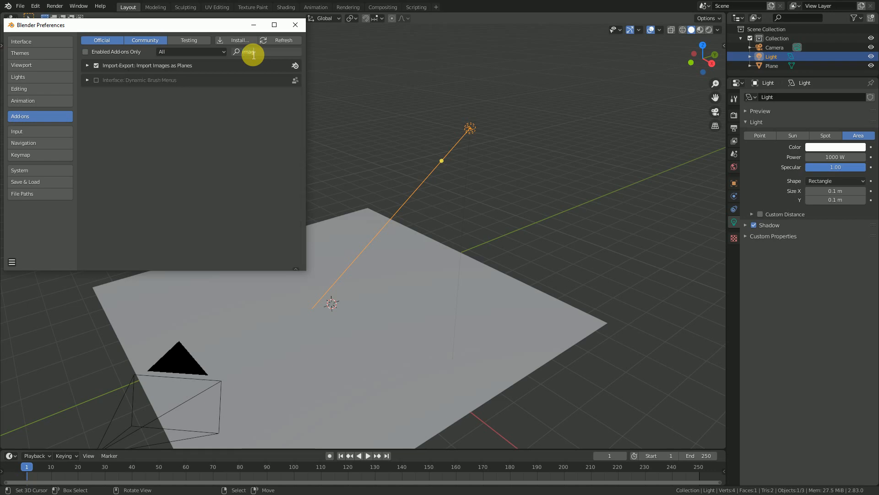
click(96, 68)
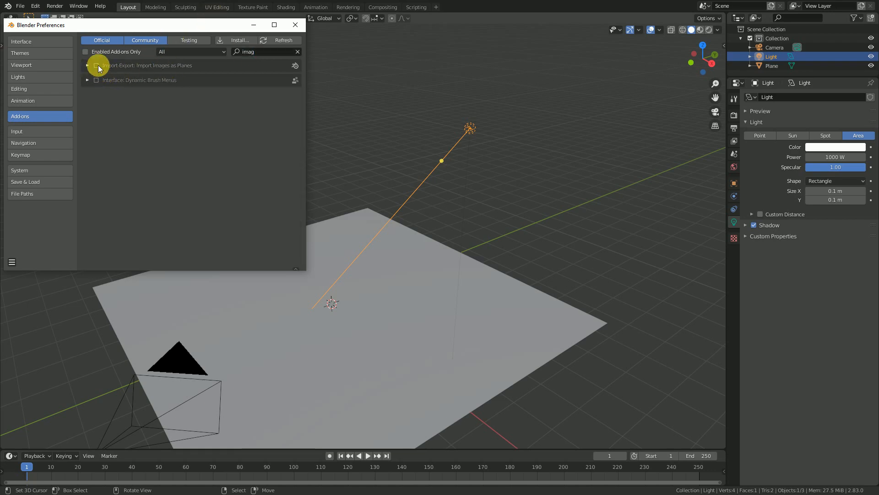
click(295, 25)
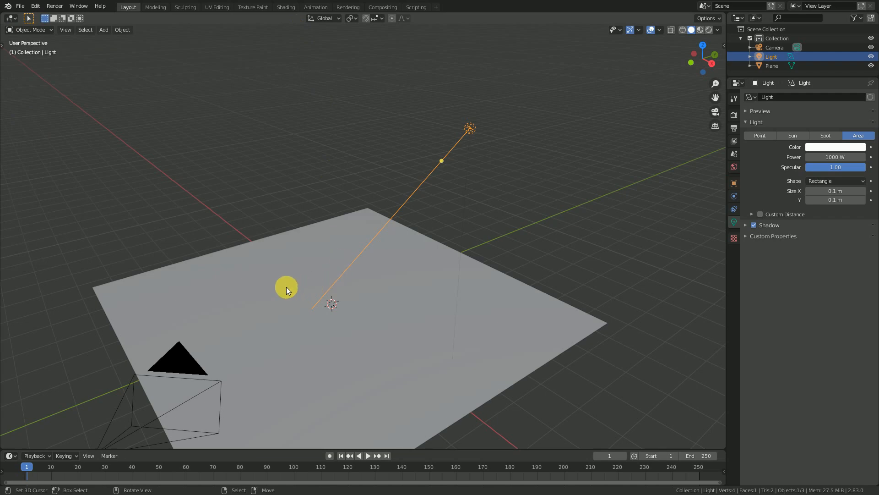
Import Couple 1.png from the Desktop folder as an image plane with the Principled material setting
key(shift+a)
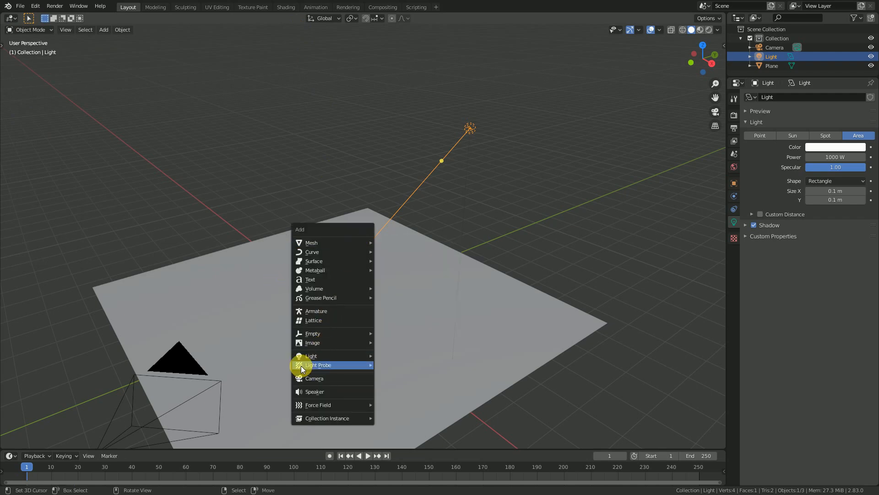
mouse_move(315, 344)
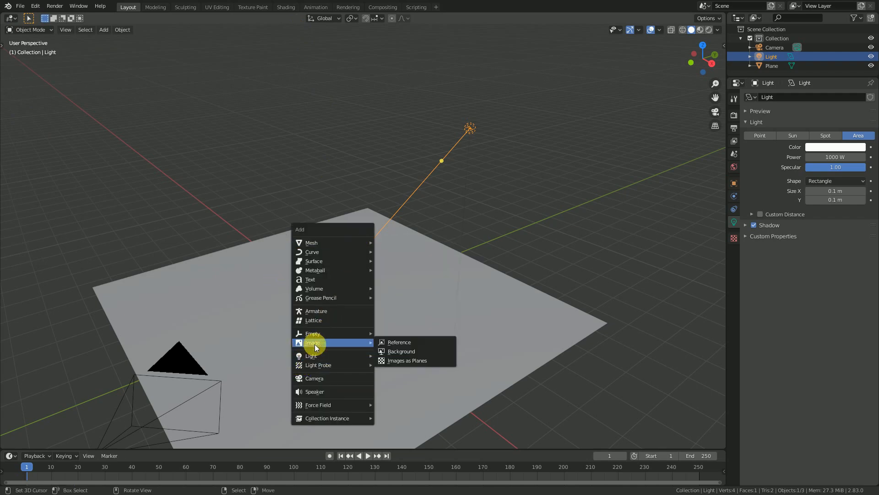
click(417, 362)
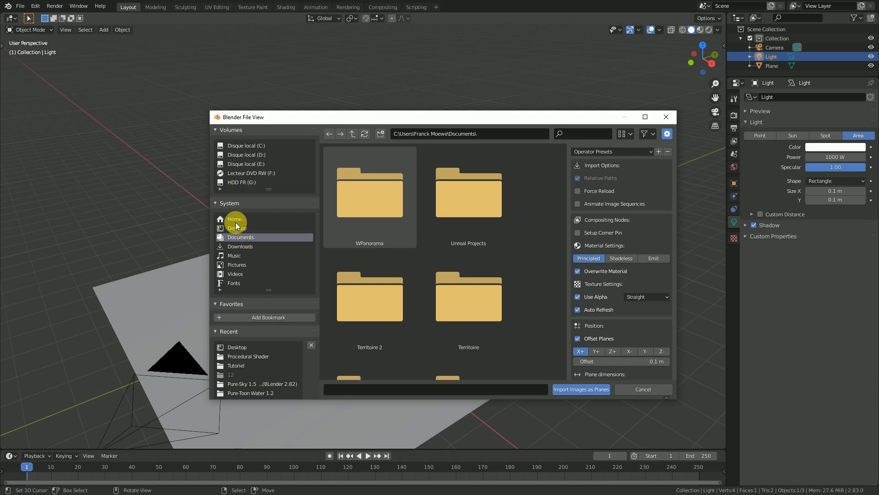
click(243, 227)
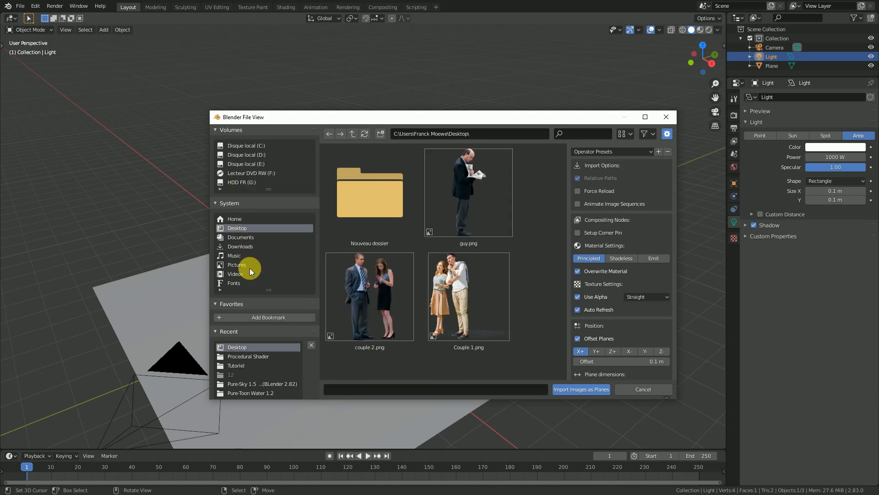
click(469, 182)
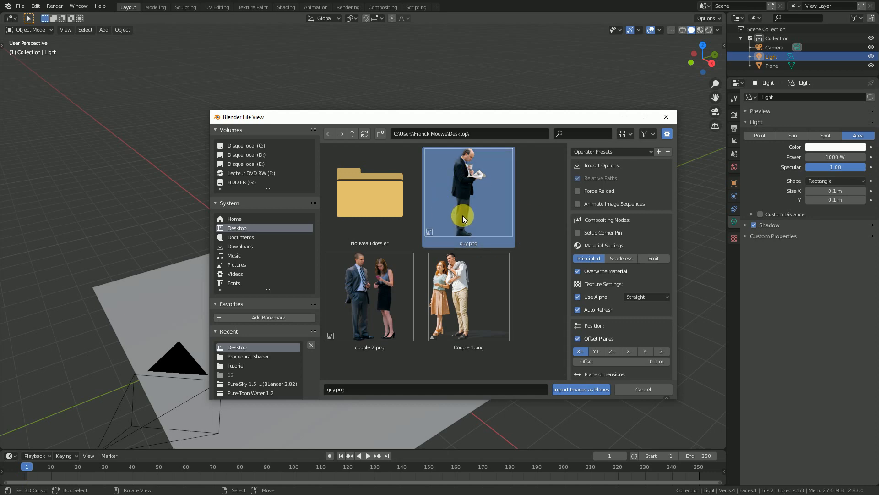
click(449, 296)
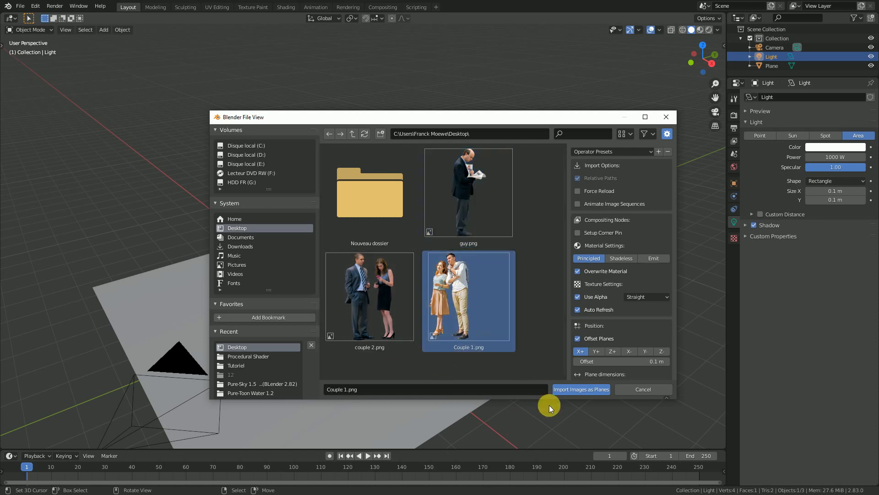
click(588, 389)
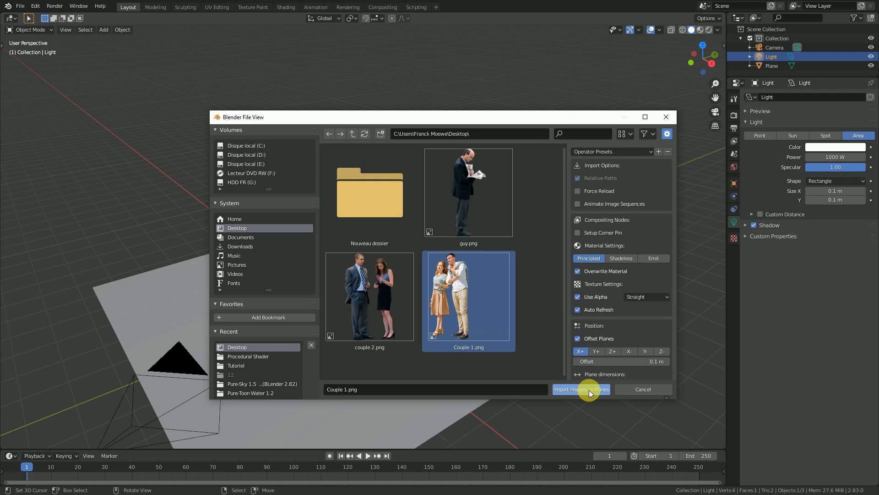
Display the viewport in rendered shading and hide the viewport gizmos
middle_drag(538, 262, 526, 254)
key(KP_5)
key(KP_1)
key(KP_Decimal)
scroll(526, 254, down, 4)
middle_drag(447, 281, 326, 302)
click(710, 29)
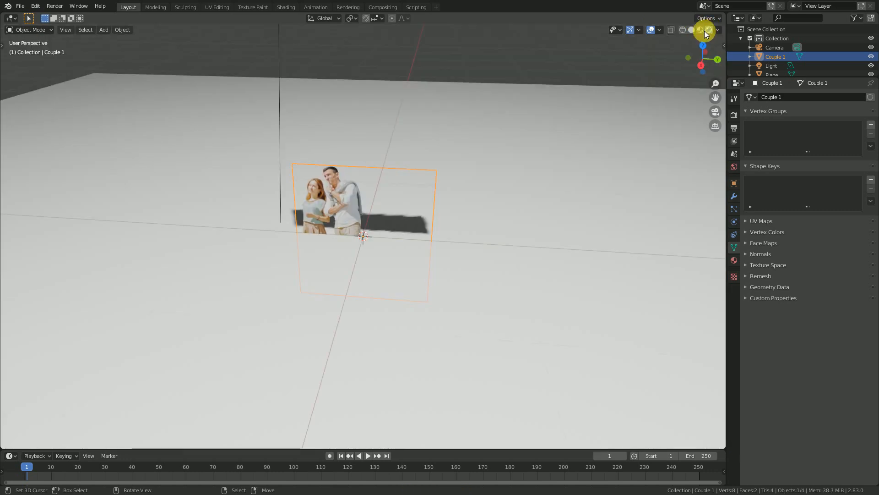
click(634, 29)
Enter Edit Mode on the Couple 1 image plane
middle_drag(454, 131, 446, 102)
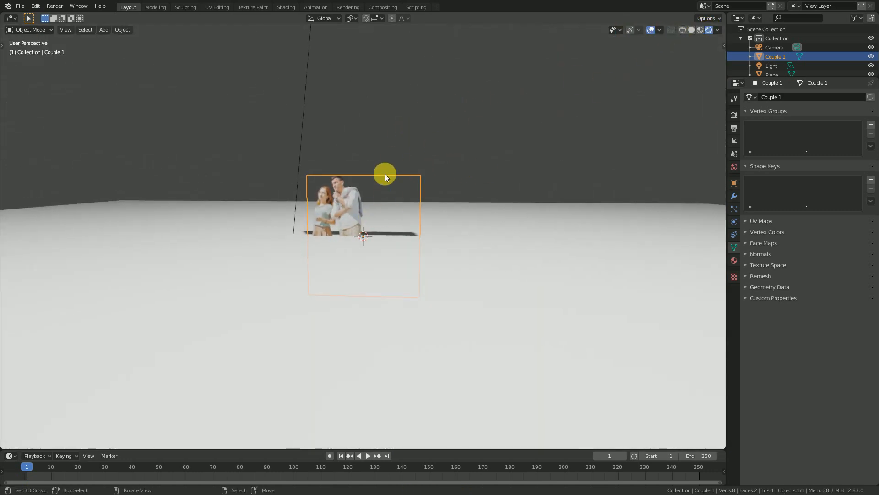
key(Tab)
middle_drag(397, 219, 409, 205)
key(g)
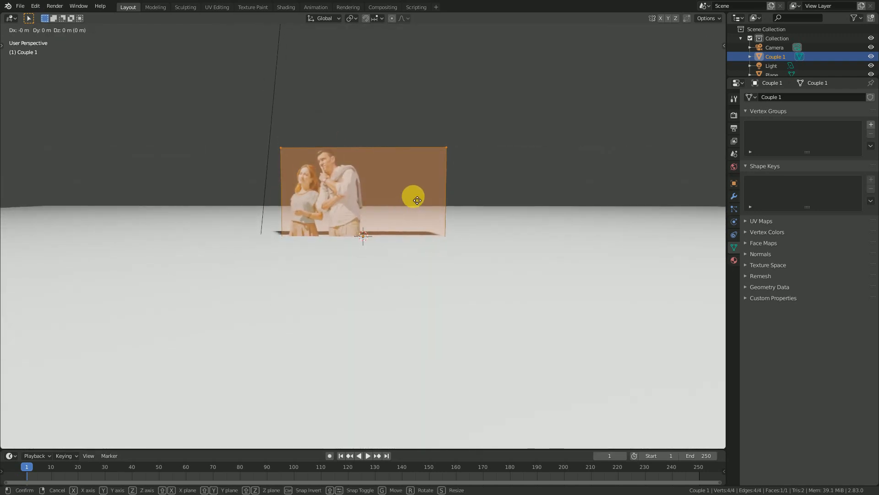
key(z)
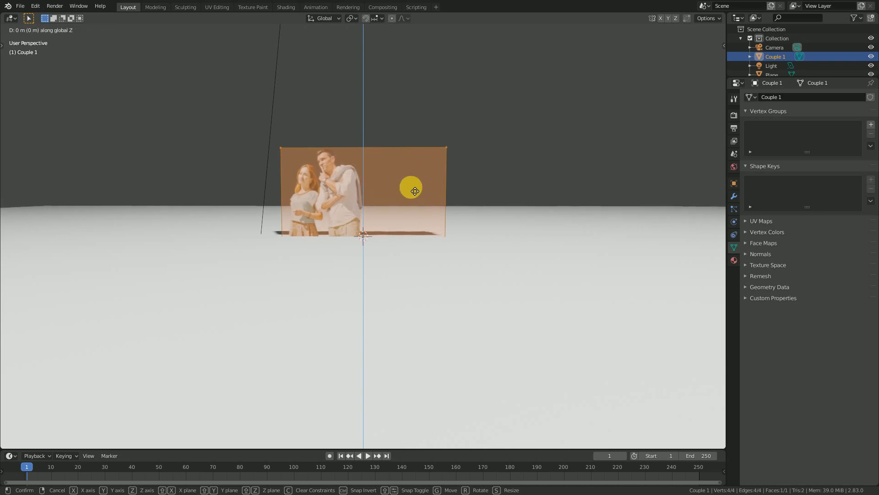
right_click(410, 151)
middle_drag(410, 152, 392, 204)
key(g)
key(z)
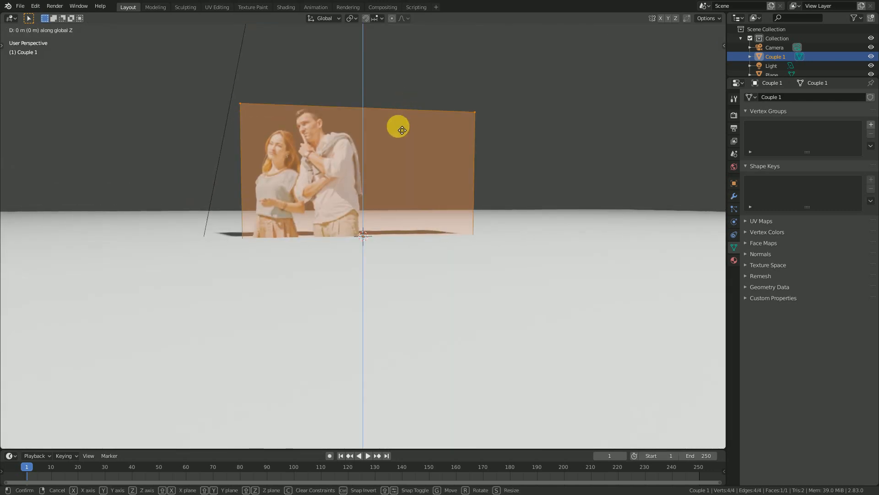
click(399, 122)
scroll(426, 134, down, 2)
scroll(447, 172, down, 1)
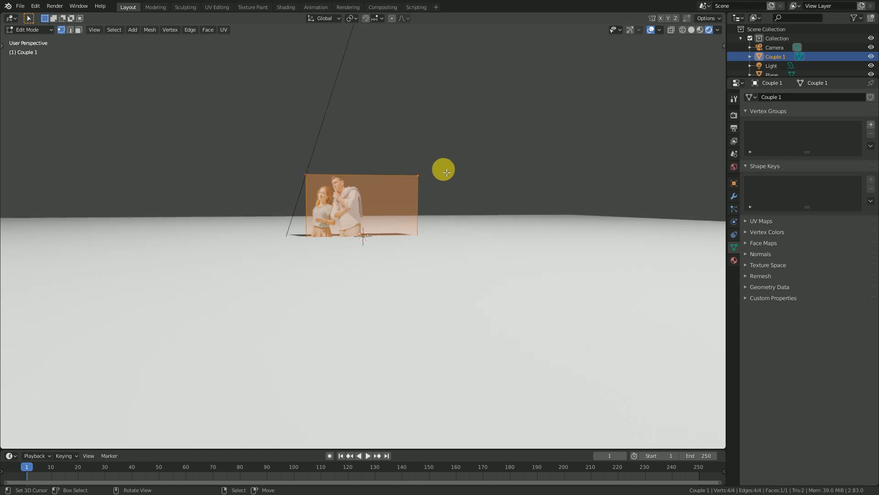
From the right orthographic view, move the Couple 1 mesh up 0.5 m so its lower edge meets the origin, then leave Edit Mode
key(KP_1)
key(KP_3)
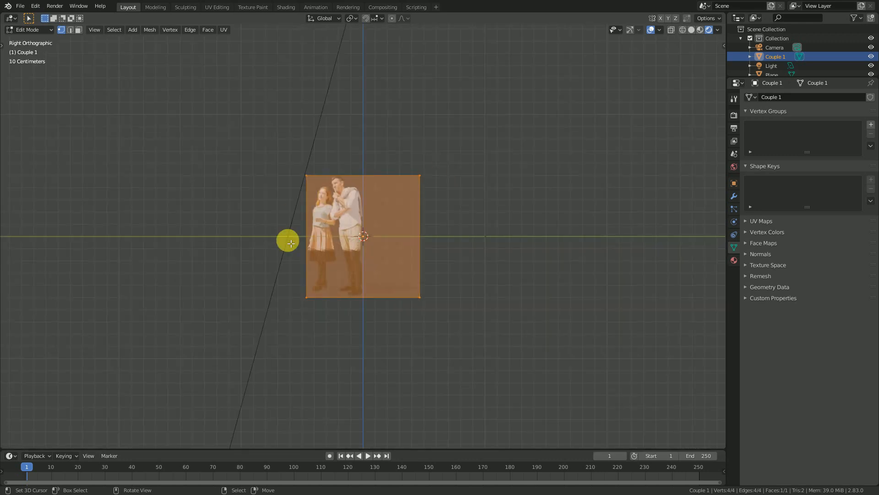
scroll(345, 290, up, 5)
key(g)
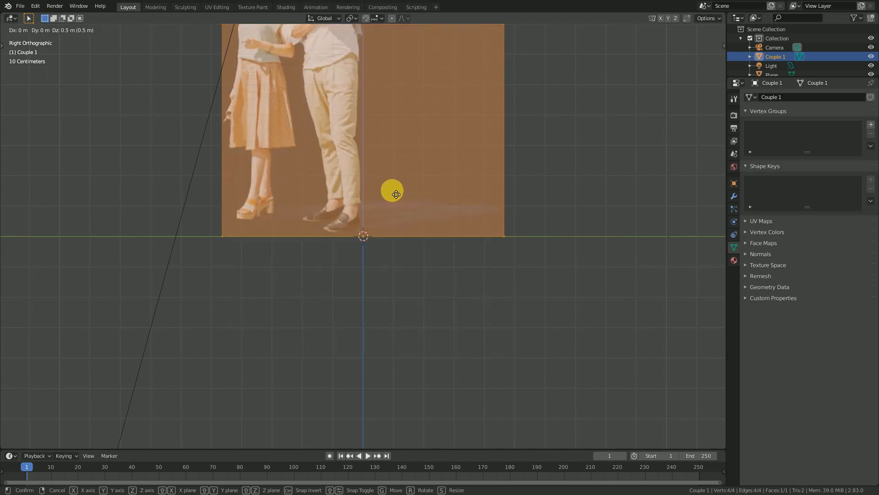
click(377, 218)
scroll(366, 235, down, 5)
middle_drag(379, 233, 395, 240)
key(Tab)
Look through the camera and scale up the Couple 1 image plane uniformly so the people appear larger in the frame
scroll(406, 238, down, 4)
scroll(412, 232, down, 3)
middle_drag(446, 227, 370, 198)
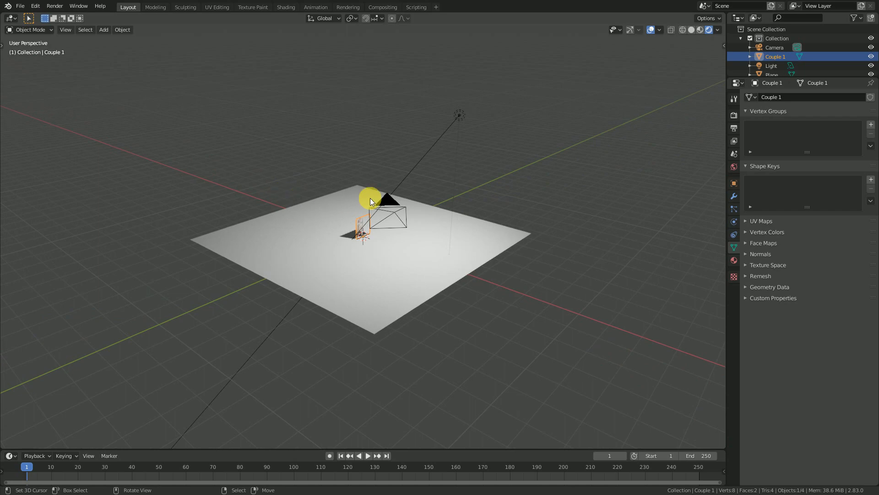
key(KP_0)
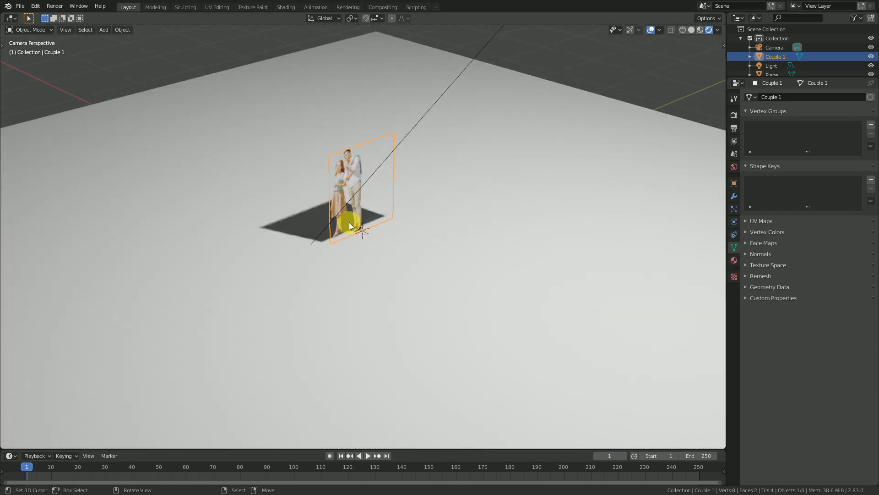
scroll(391, 238, down, 2)
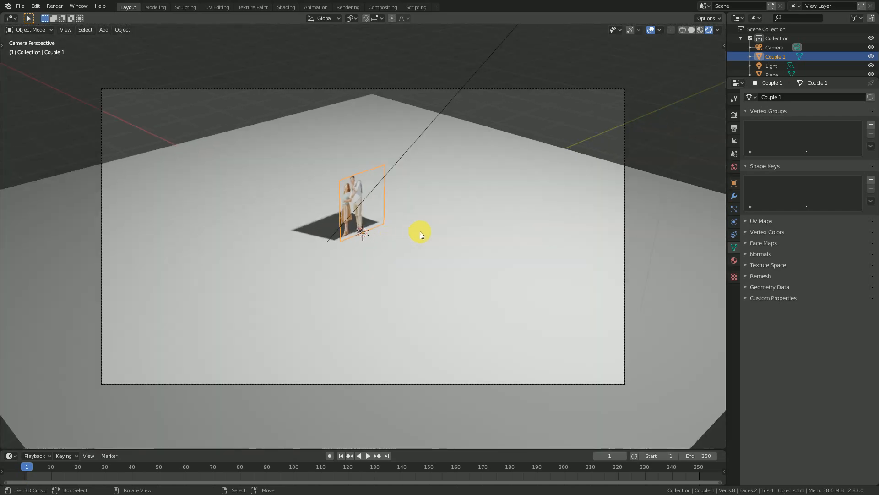
key(s)
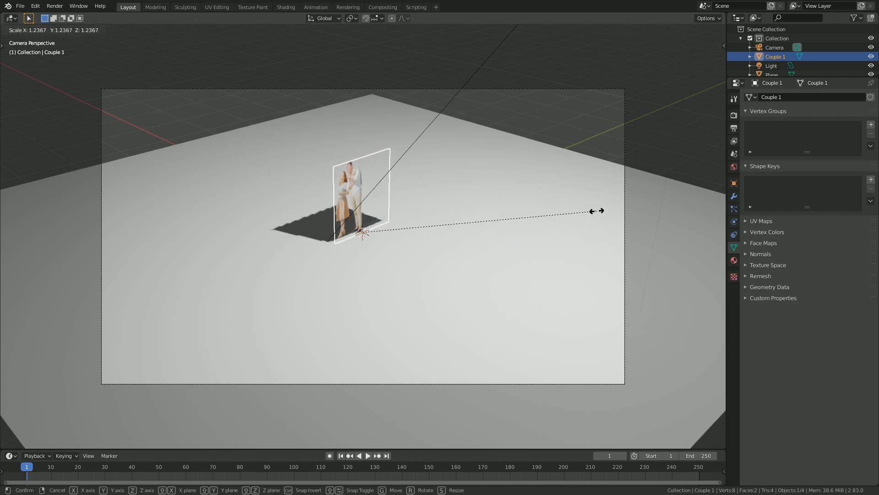
click(665, 228)
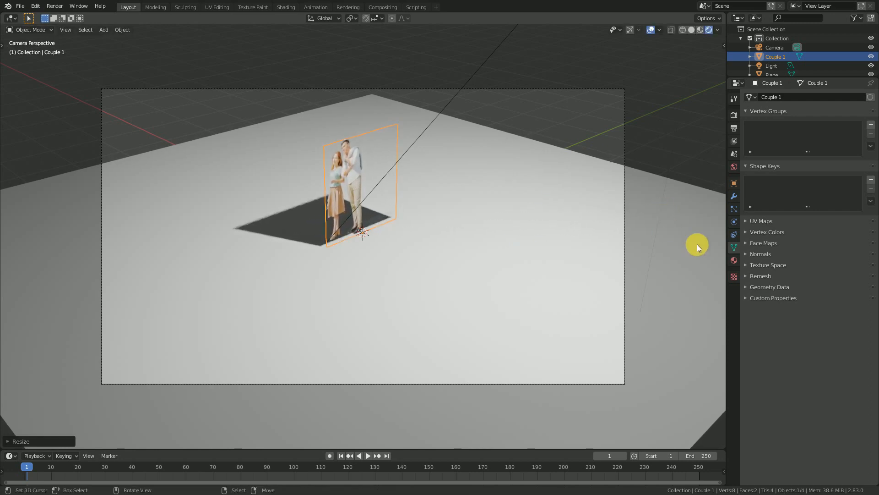
Set the camera's focal length to 30 mm
click(572, 89)
click(838, 140)
text(30)
key(Return)
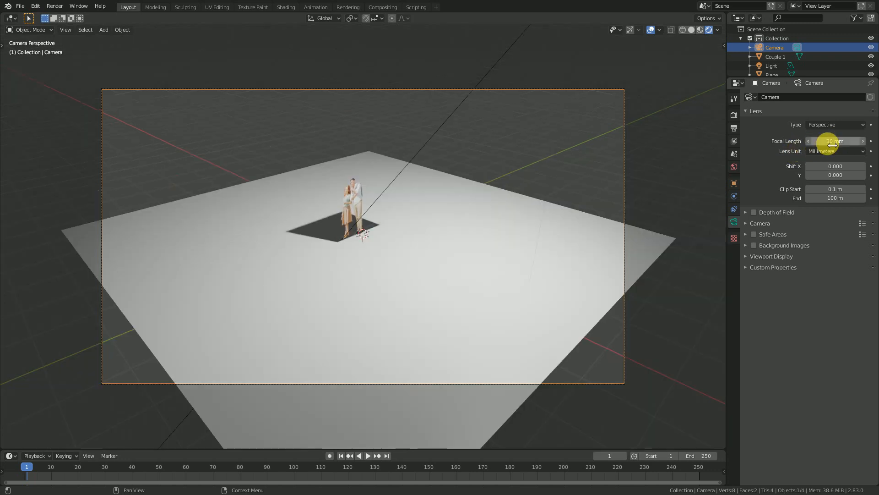
Scale the Couple 1 image plane up uniformly by a further factor of about 1.78
click(362, 195)
click(360, 200)
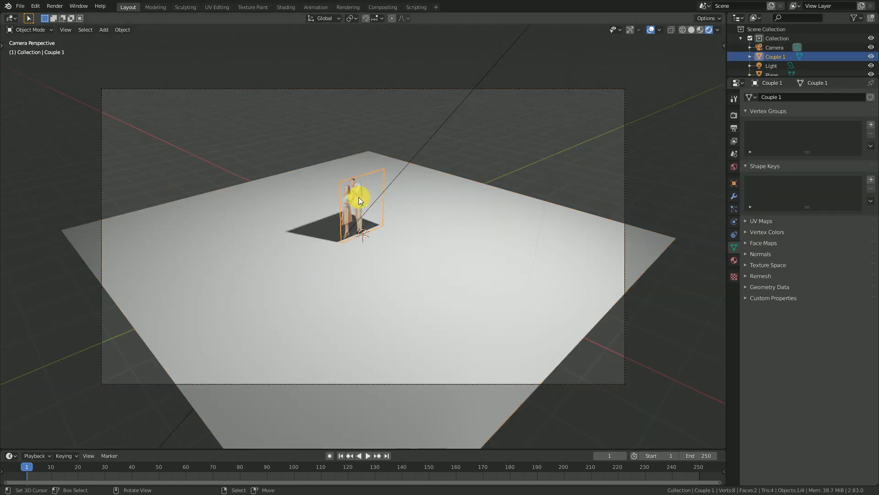
key(s)
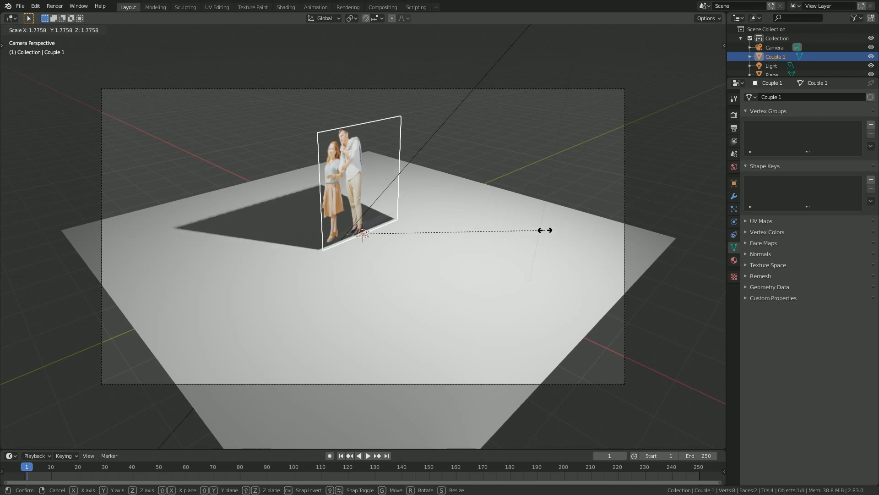
click(516, 279)
scroll(450, 178, down, 2)
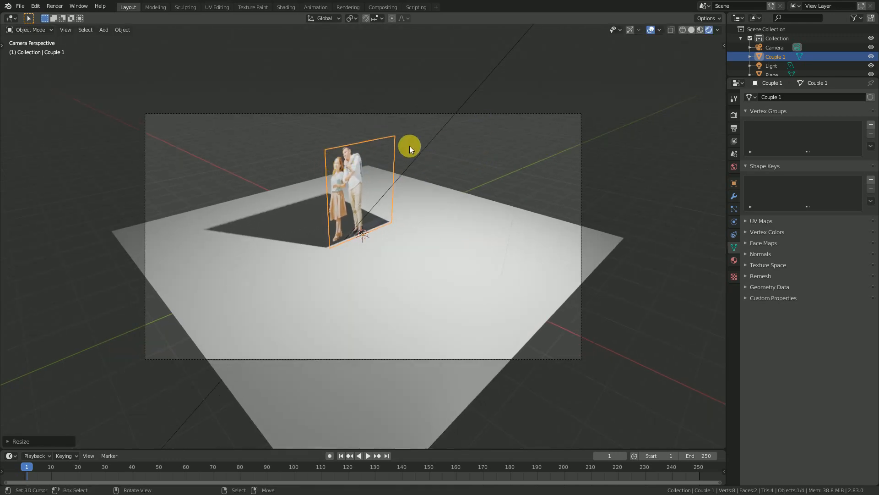
Add a Track To constraint to Couple 1 with the Camera as its target
click(734, 235)
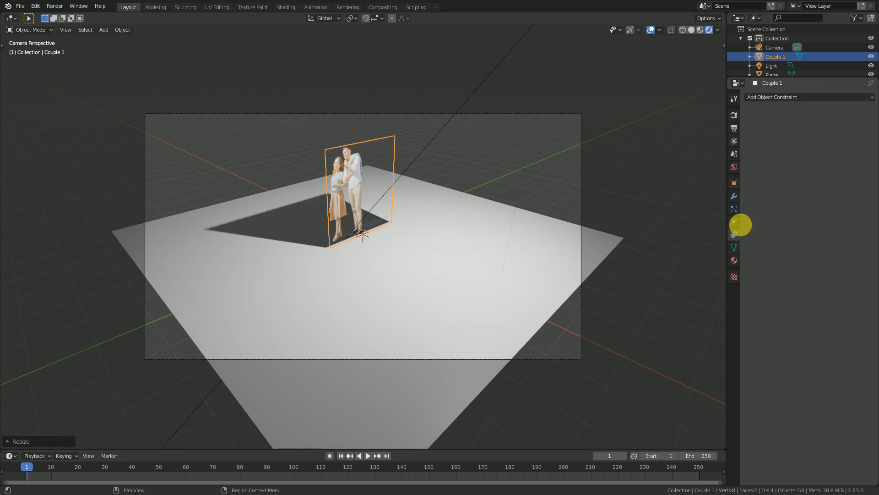
click(768, 99)
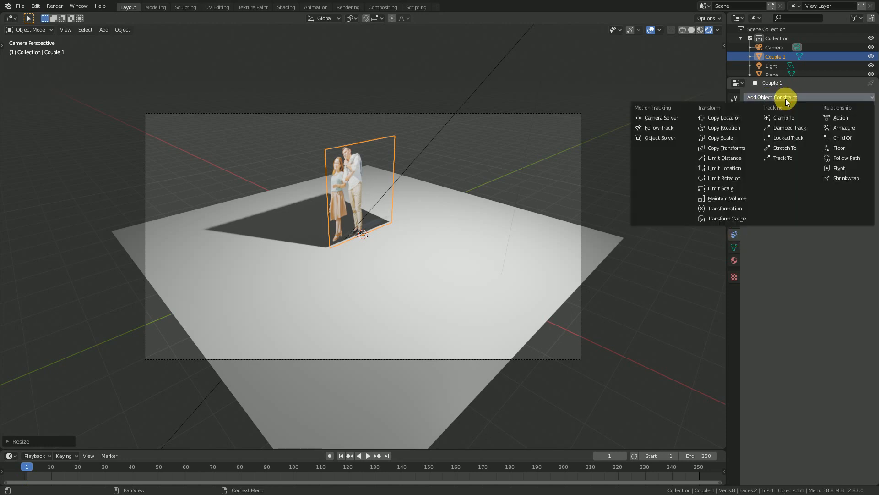
click(792, 158)
click(868, 129)
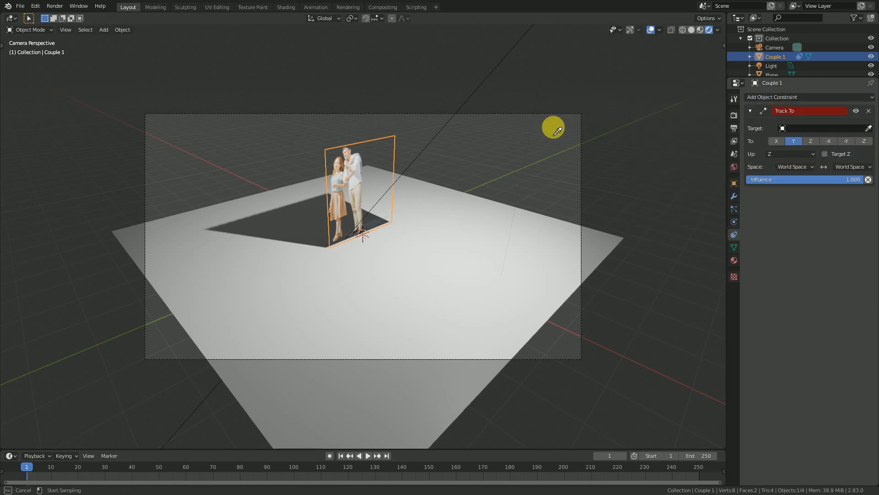
click(562, 112)
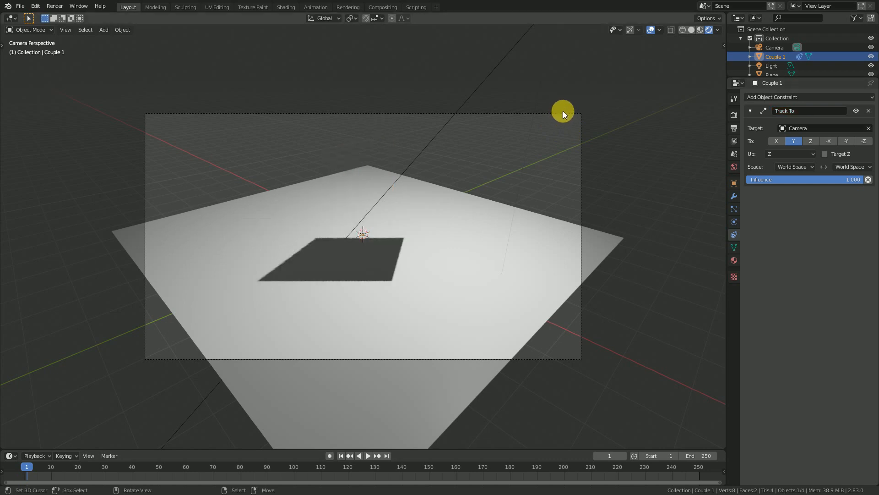
Set the Track To constraint's up axis to Y and its tracking axis to Z
click(783, 155)
click(773, 171)
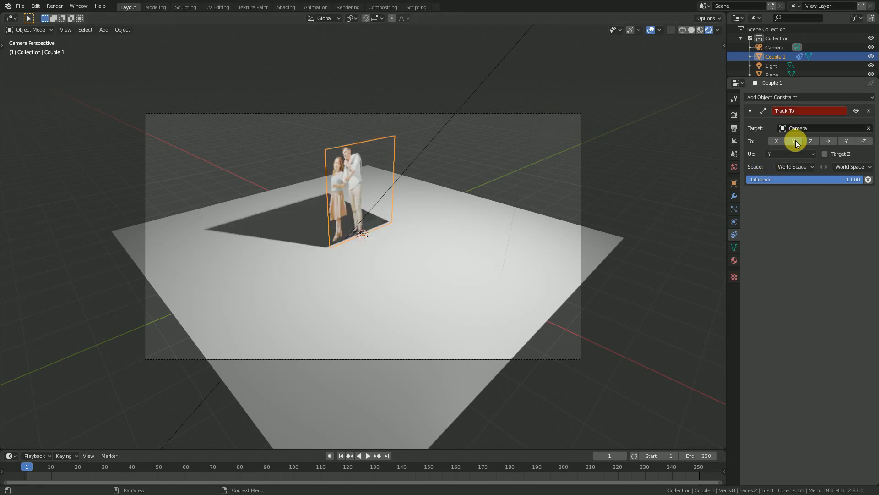
click(811, 140)
Try moving the camera to check that the Couple 1 plane keeps facing it
click(559, 115)
key(g)
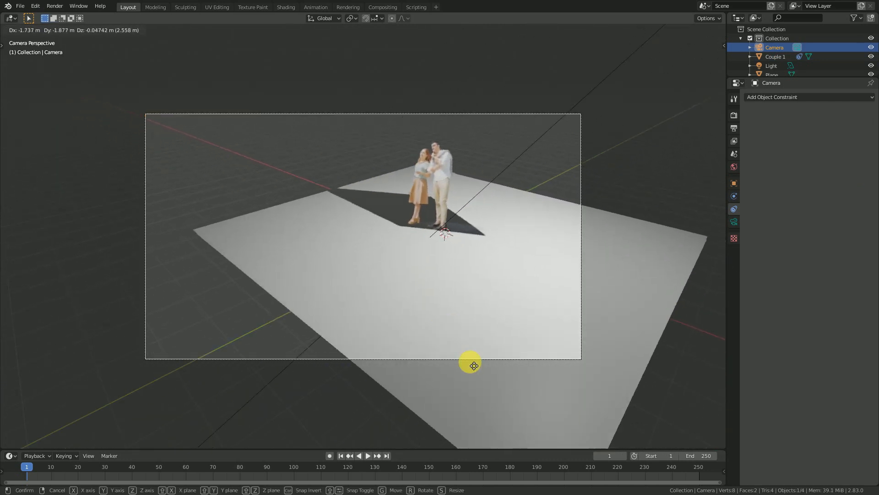
click(628, 328)
Add a Bezier circle around the base of Couple 1 and scale it up to more than twice its size
middle_drag(628, 328, 239, 245)
scroll(401, 245, down, 4)
middle_drag(408, 245, 399, 245)
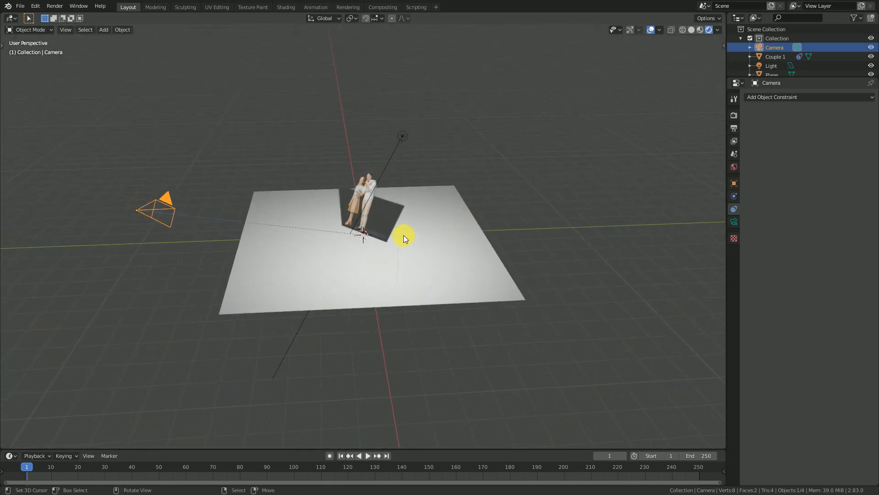
key(shift+a)
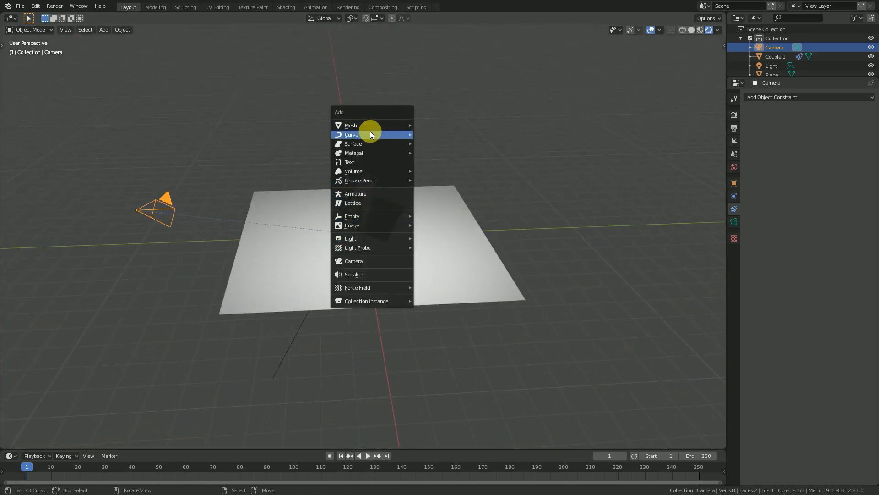
mouse_move(370, 132)
click(456, 144)
scroll(475, 241, up, 2)
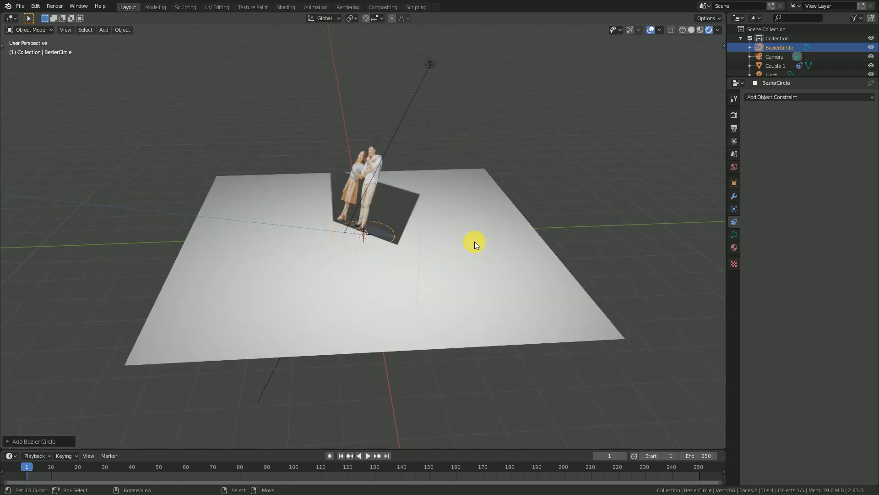
key(s)
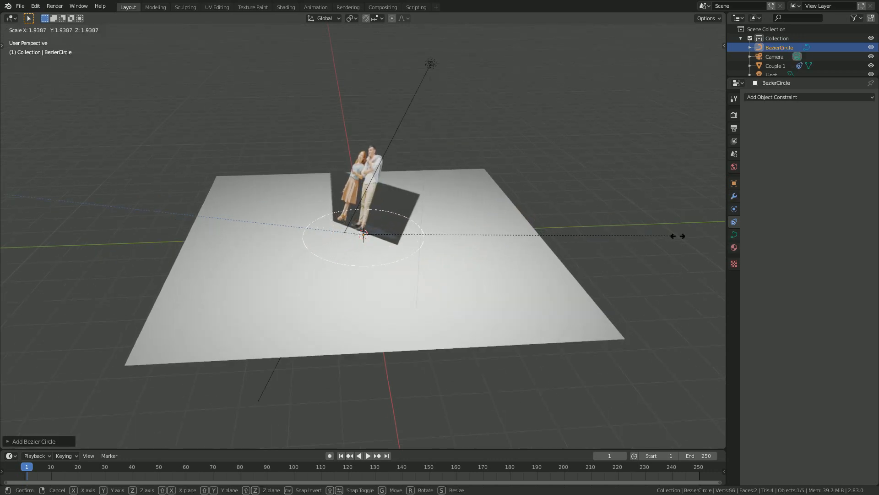
click(9, 234)
Raise the Bezier circle along the Z axis so it floats slightly above the floor plane
key(g)
key(z)
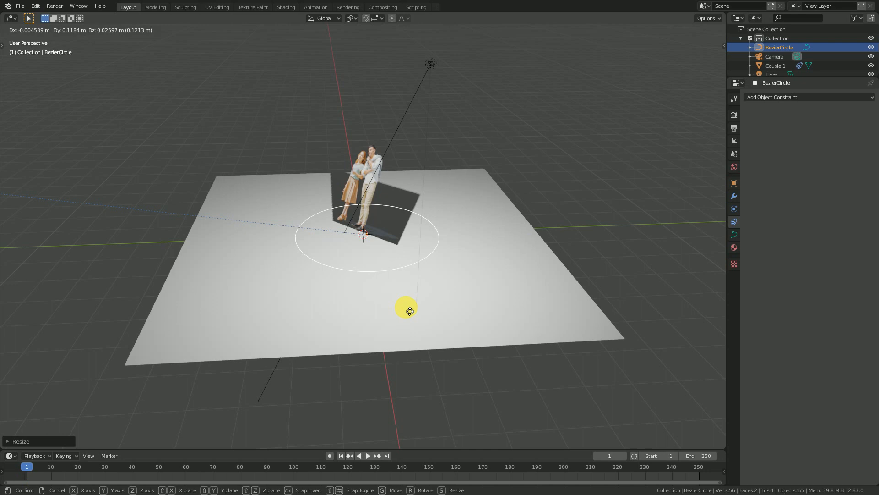
click(416, 286)
Parent the camera to the Bezier circle using the Follow Path option
middle_drag(270, 192, 290, 218)
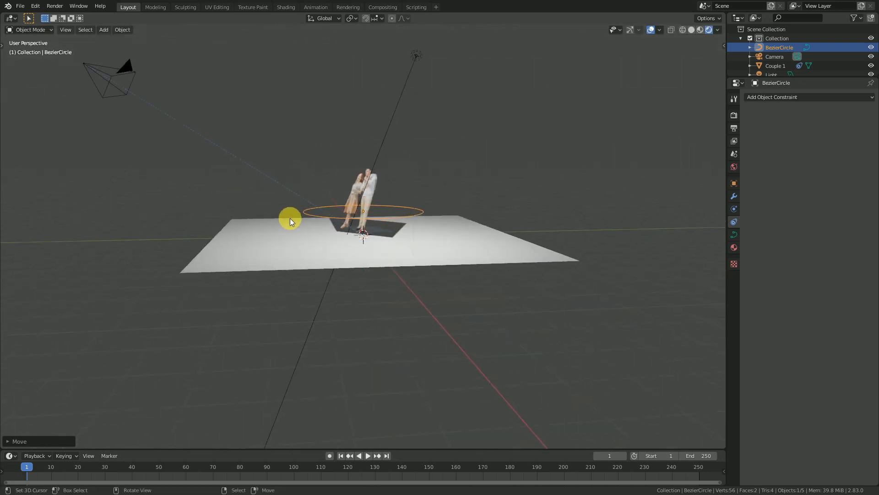
click(121, 74)
shift+click(322, 208)
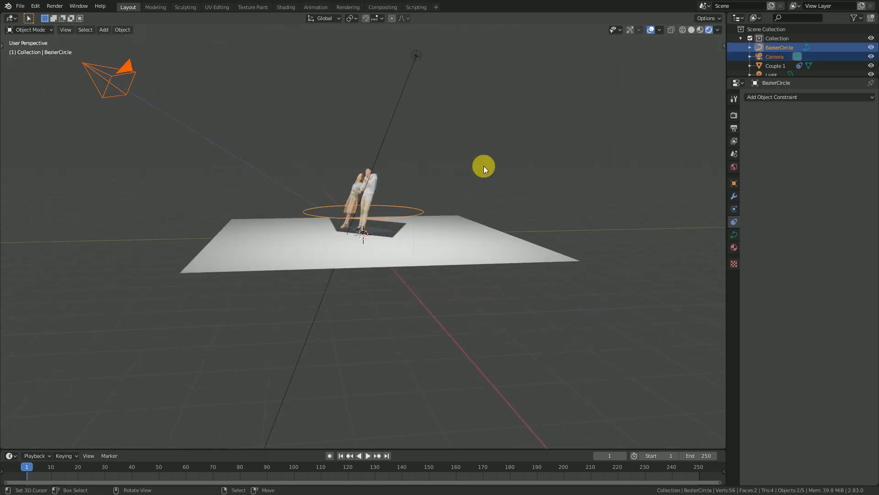
key(ctrl+p)
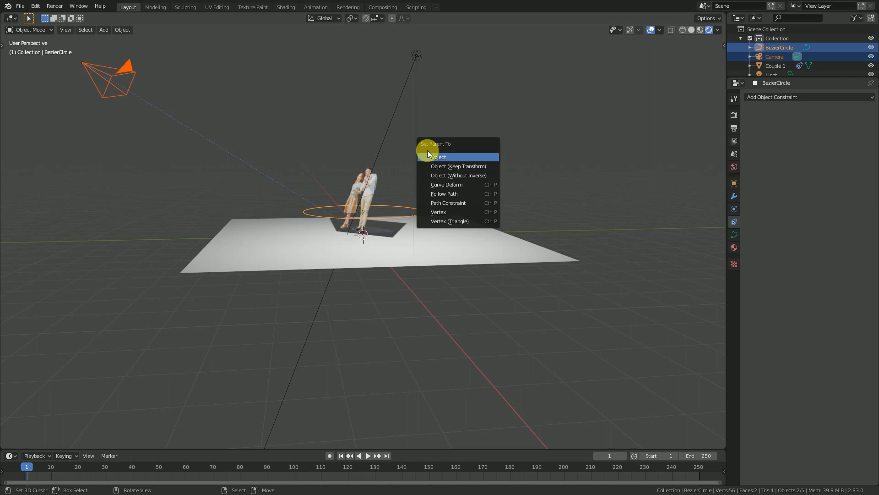
click(458, 193)
Expand the Bezier circle's Path Animation settings and set Frames to 500
click(405, 207)
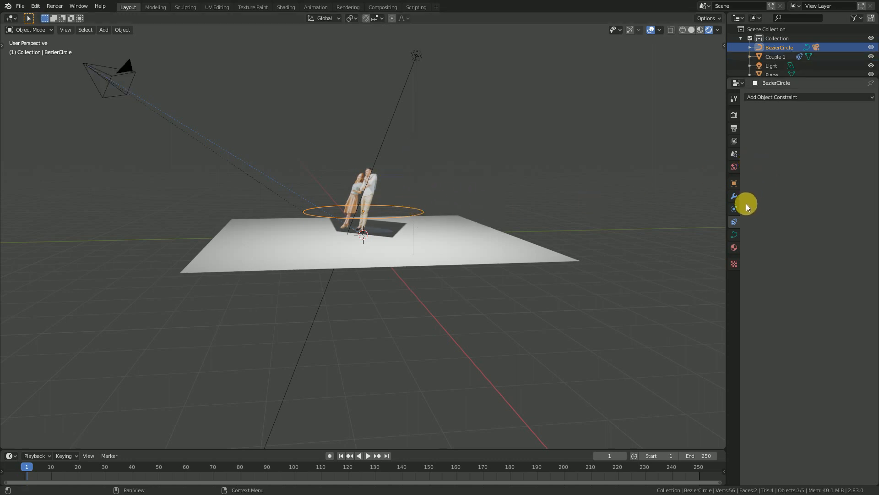
click(734, 235)
click(751, 289)
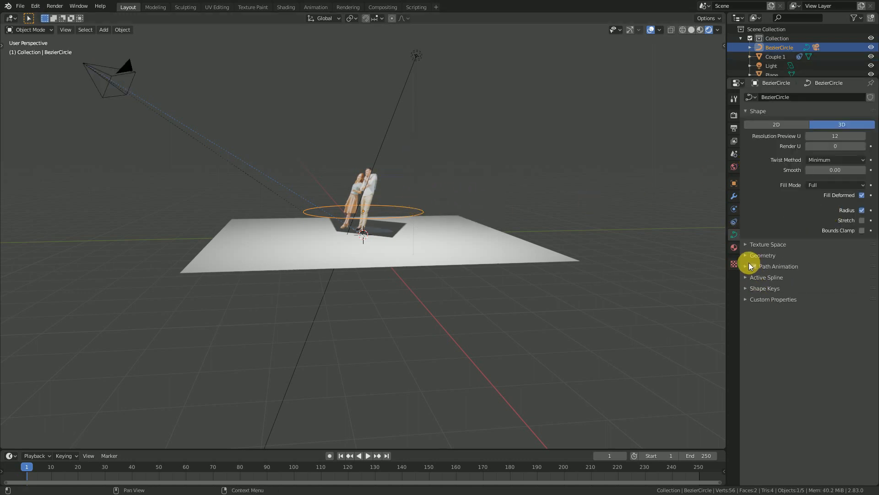
click(746, 266)
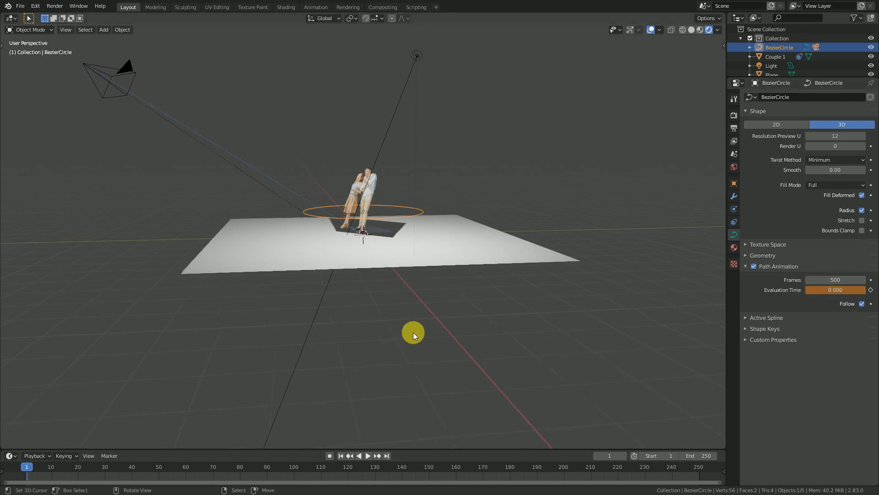
Return to the camera view and parent the area light to the camera
key(KP_0)
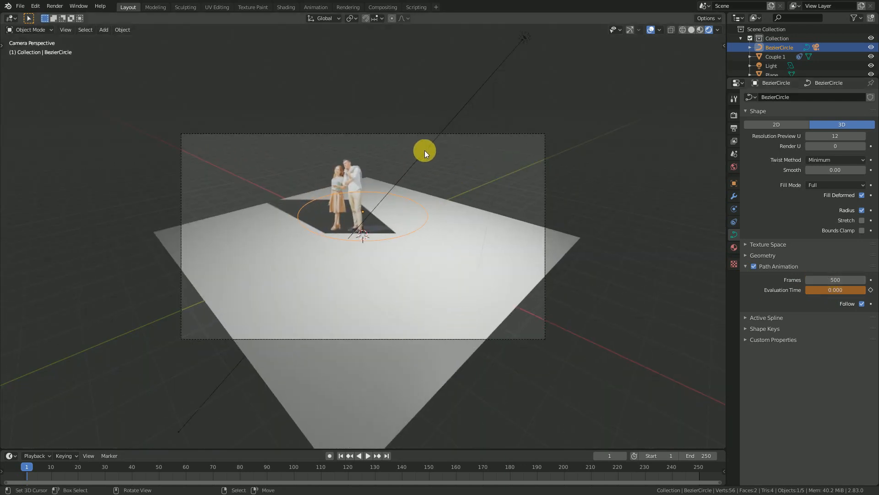
click(425, 150)
scroll(527, 122, up, 3)
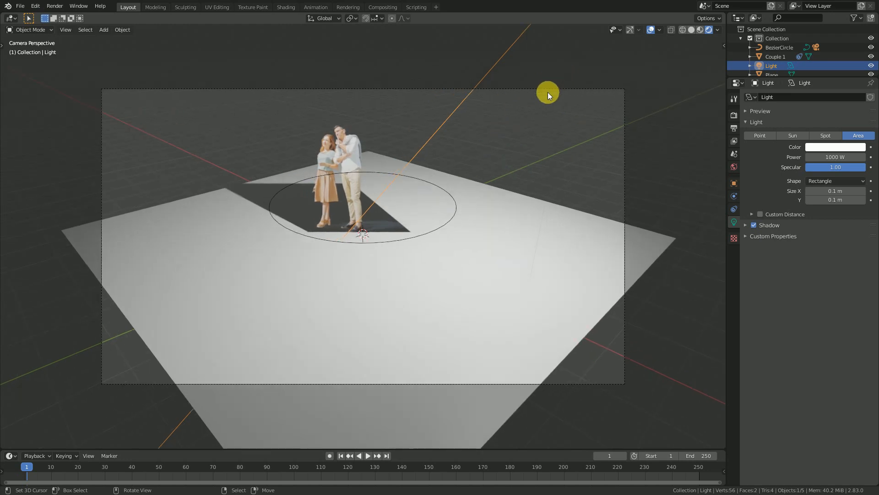
click(537, 89)
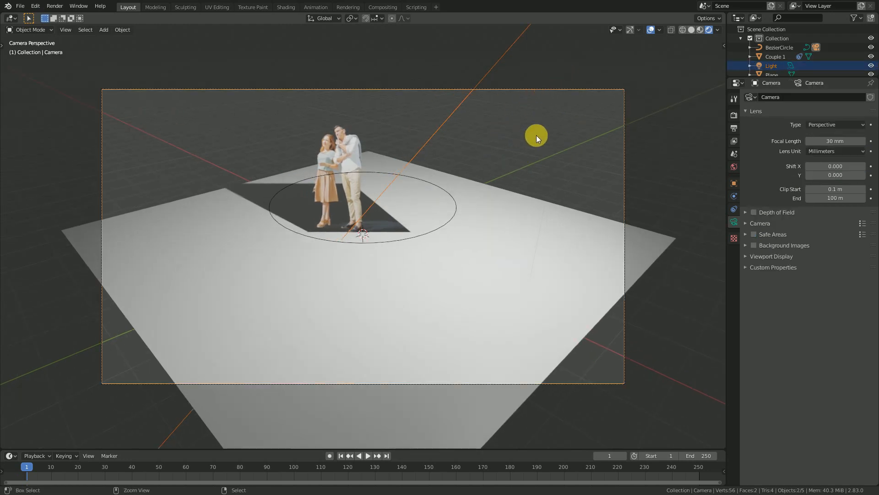
key(ctrl+p)
click(522, 146)
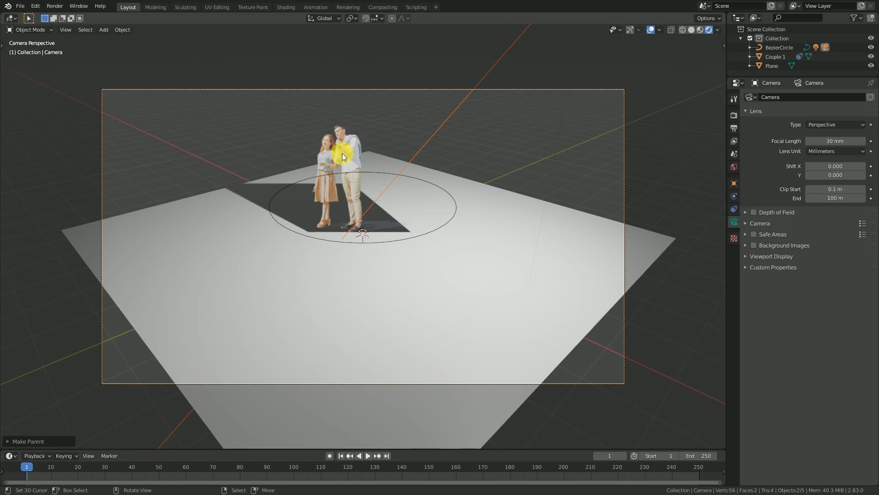
Play the camera animation with viewport overlays hidden, return to frame 1 and show the overlays again
click(337, 132)
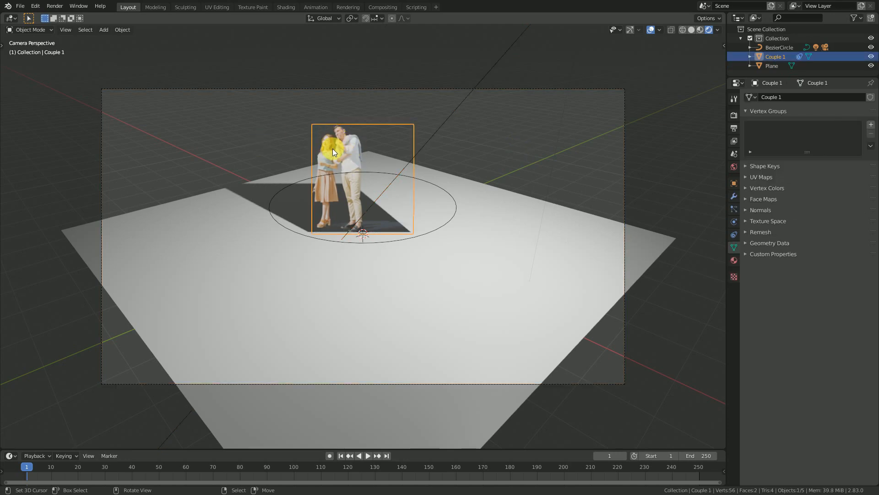
click(651, 31)
key(space)
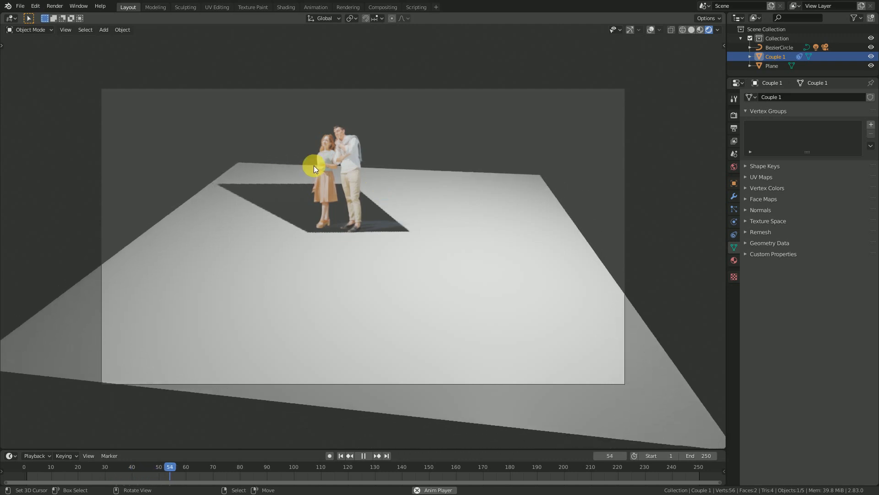
key(space)
click(340, 455)
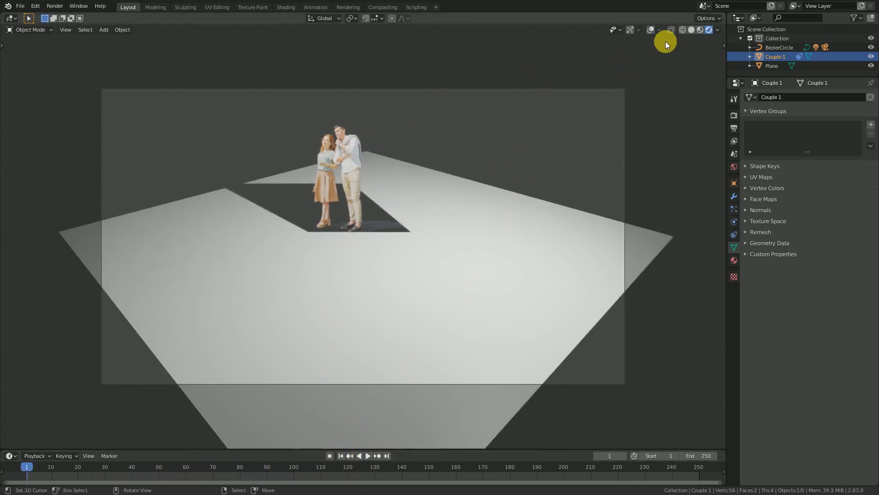
click(651, 30)
Set the couple plane's material Shadow Mode to Alpha Clip so its shadow follows the cut-out shape
middle_drag(485, 122, 469, 200)
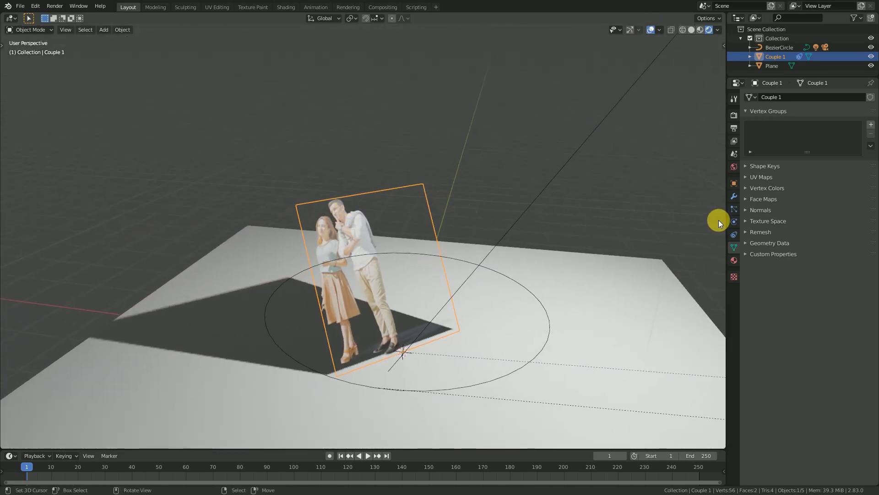
click(732, 261)
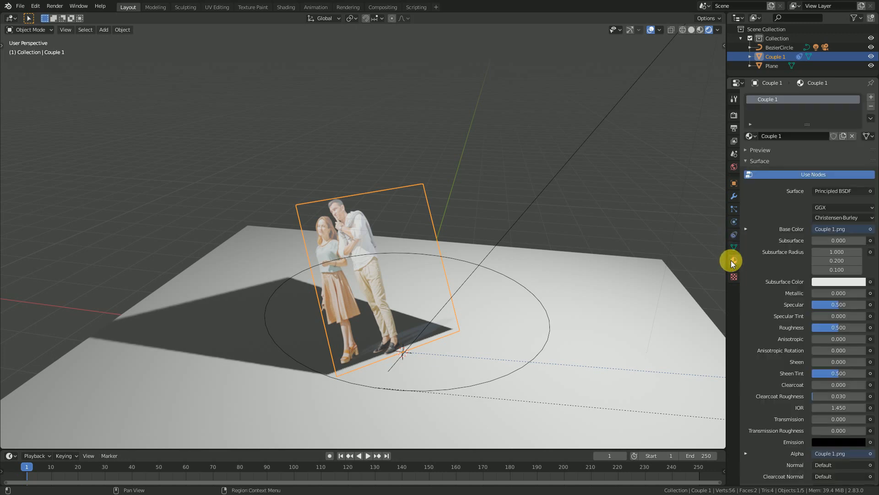
click(747, 161)
click(748, 184)
click(749, 184)
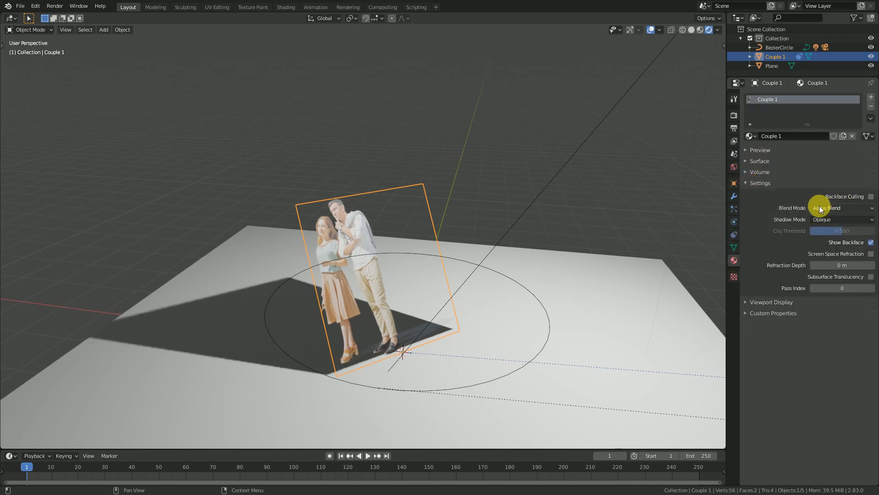
click(827, 219)
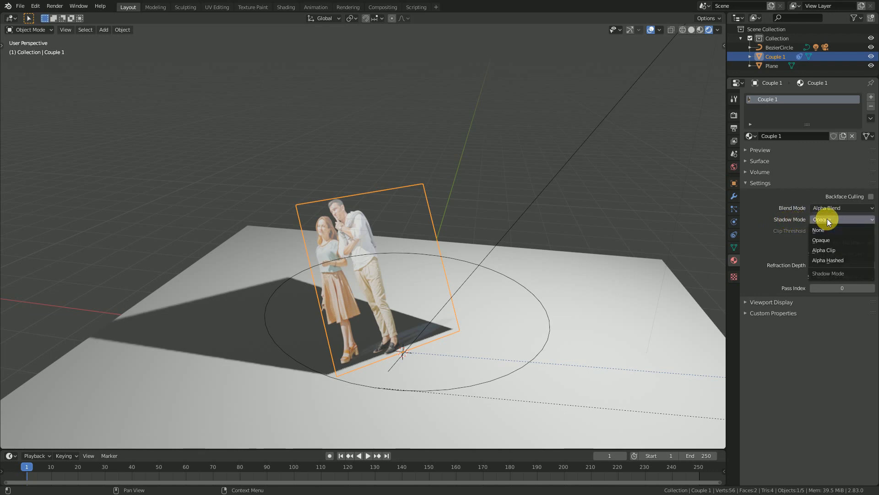
click(824, 259)
Select the area light and expand its Shadow settings, keeping Contact Shadows collapsed
middle_drag(562, 224, 514, 222)
scroll(312, 255, up, 4)
middle_drag(312, 255, 463, 72)
scroll(413, 245, down, 4)
click(458, 81)
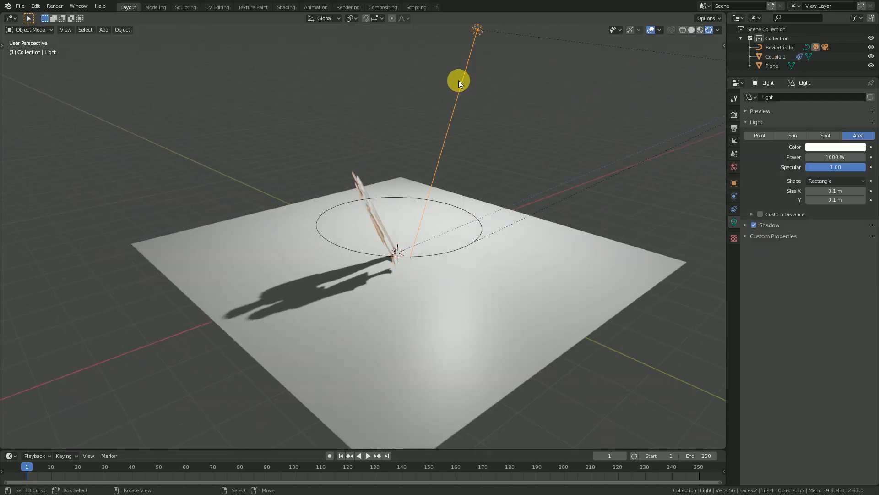
click(745, 225)
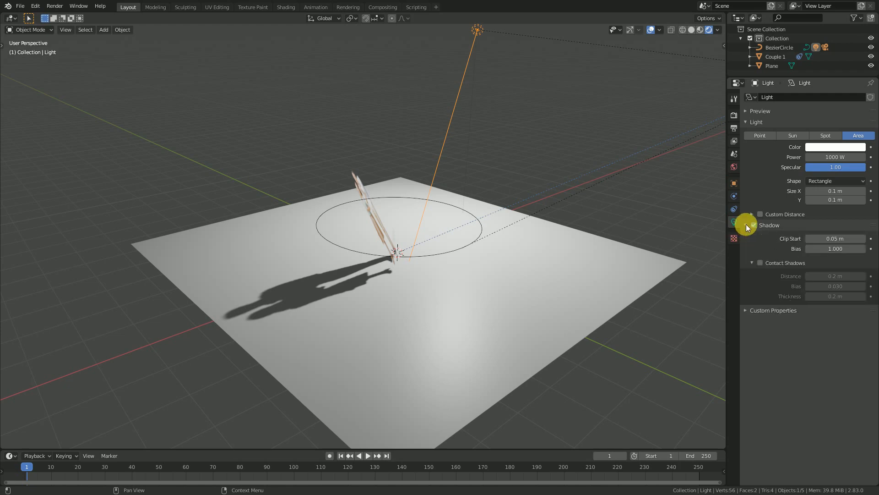
click(751, 262)
Set the Eevee render settings' shadow Cube Size to 4096 px
scroll(403, 272, up, 4)
middle_drag(370, 279, 474, 264)
click(734, 115)
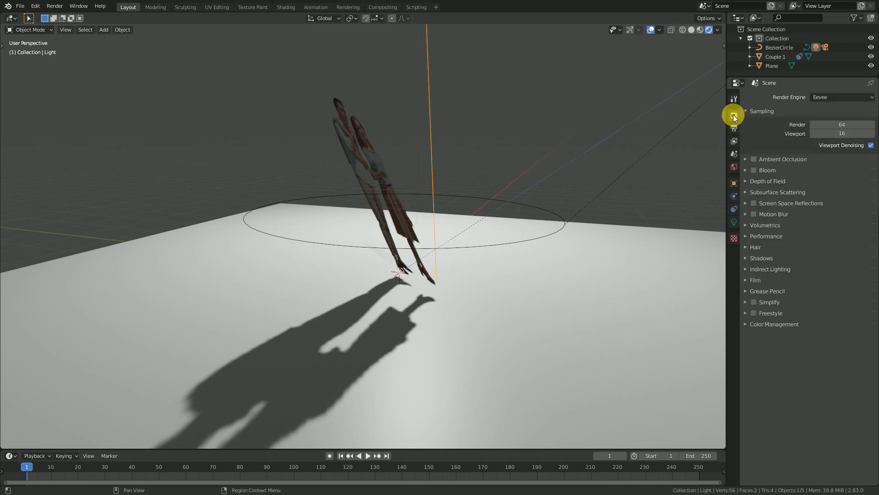
click(747, 112)
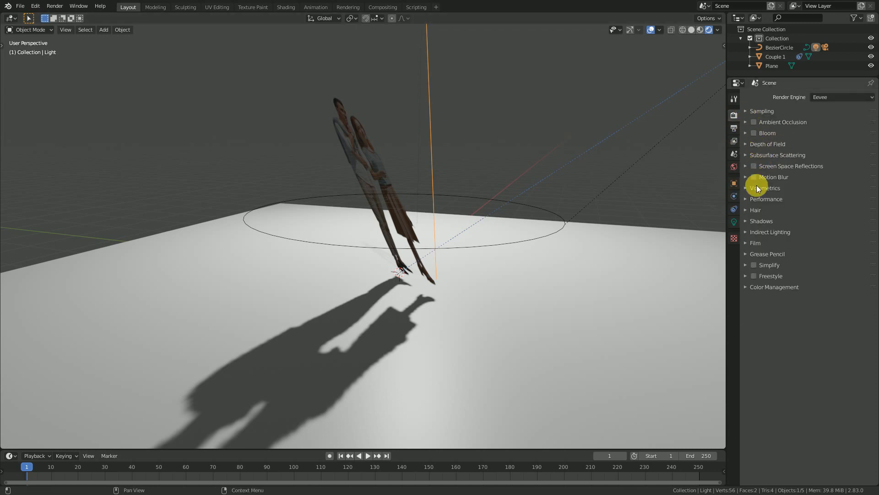
click(748, 221)
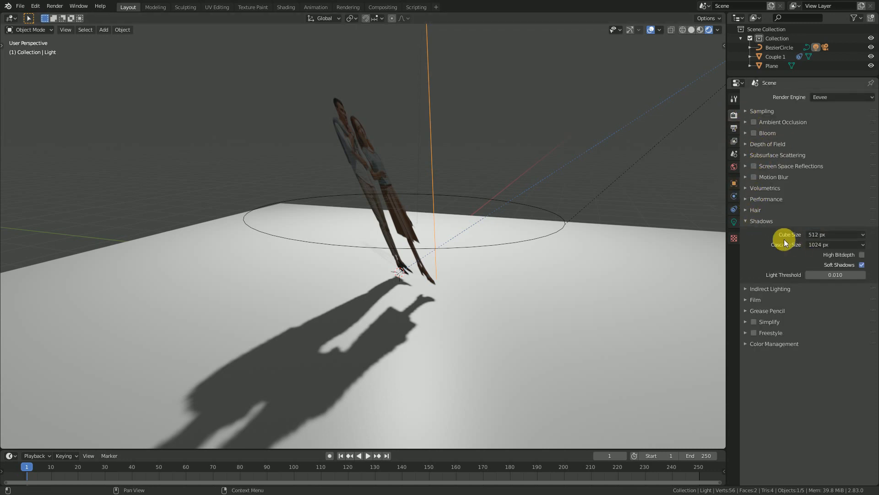
middle_drag(421, 166, 402, 279)
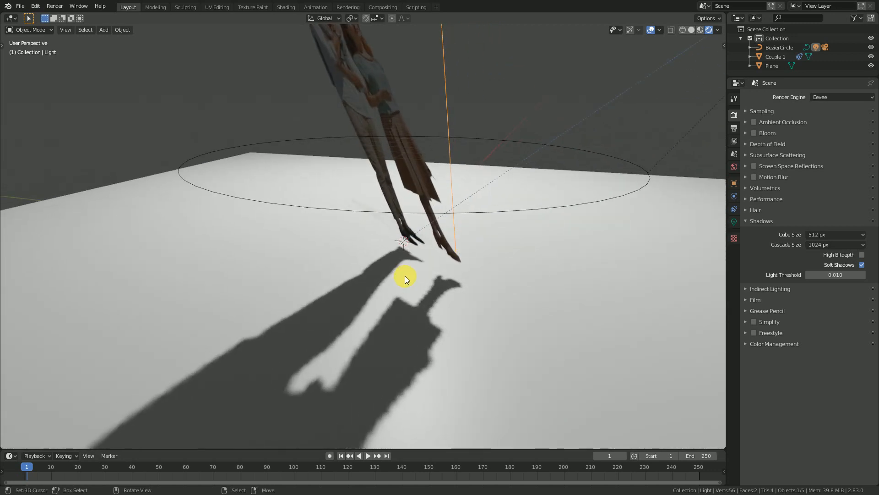
click(820, 233)
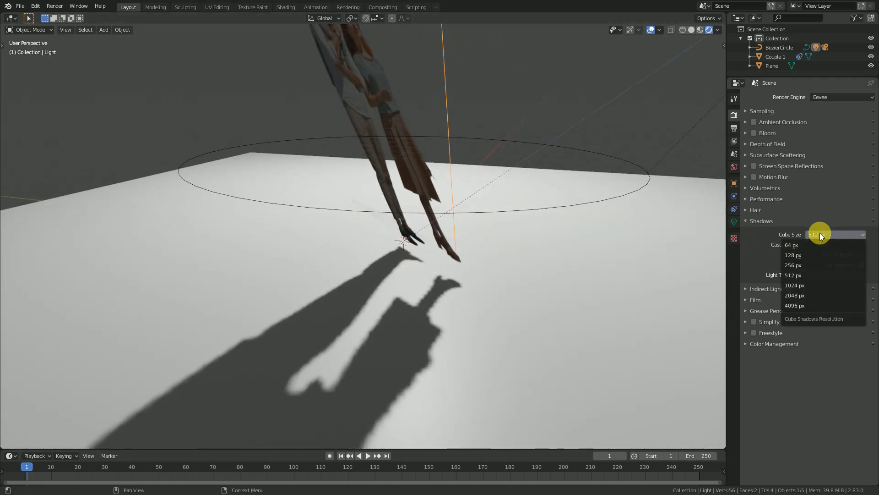
click(801, 306)
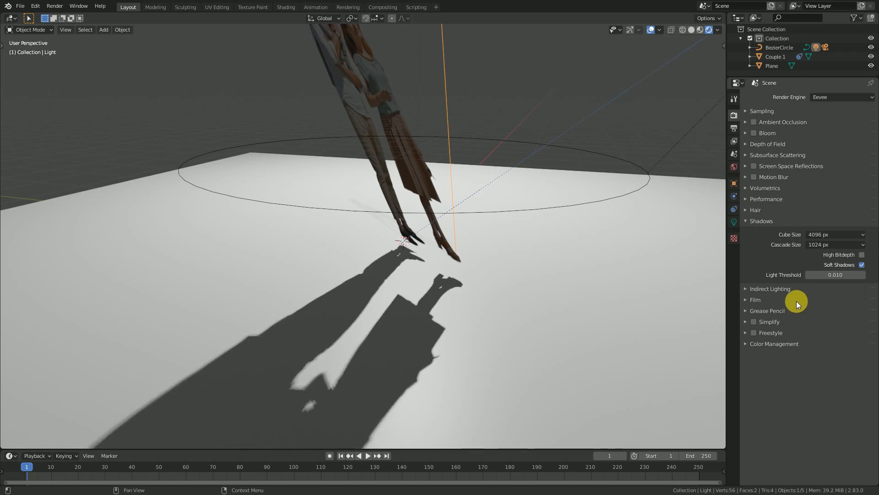
Lower the couple plane along the Z axis by about 0.07 m so the feet sit closer to the floor
middle_drag(495, 297, 383, 102)
click(382, 101)
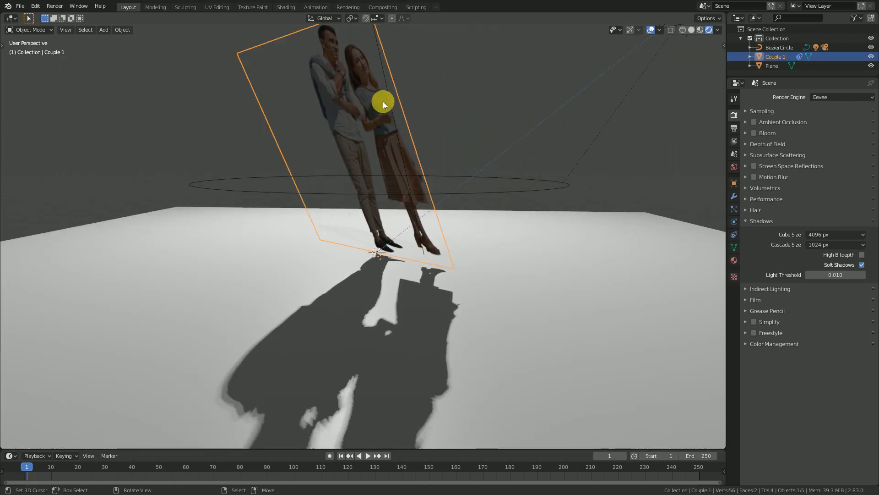
scroll(554, 259, up, 5)
click(744, 220)
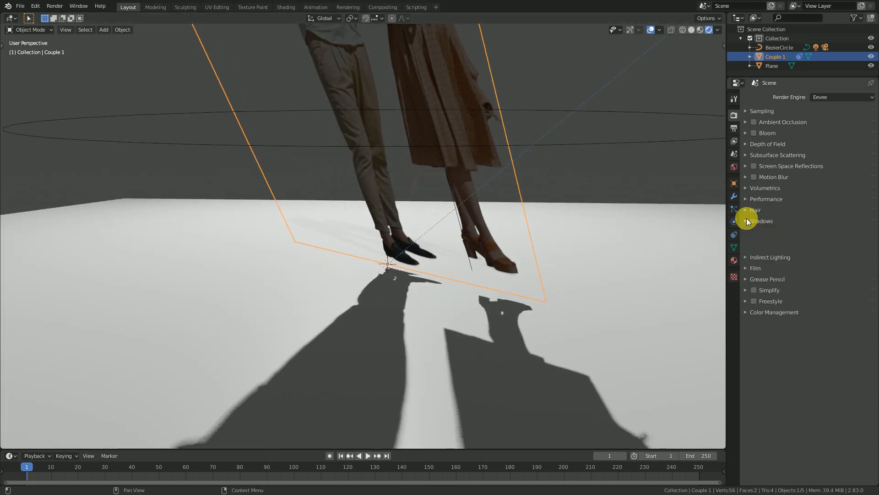
middle_drag(555, 197, 548, 190)
key(g)
key(z)
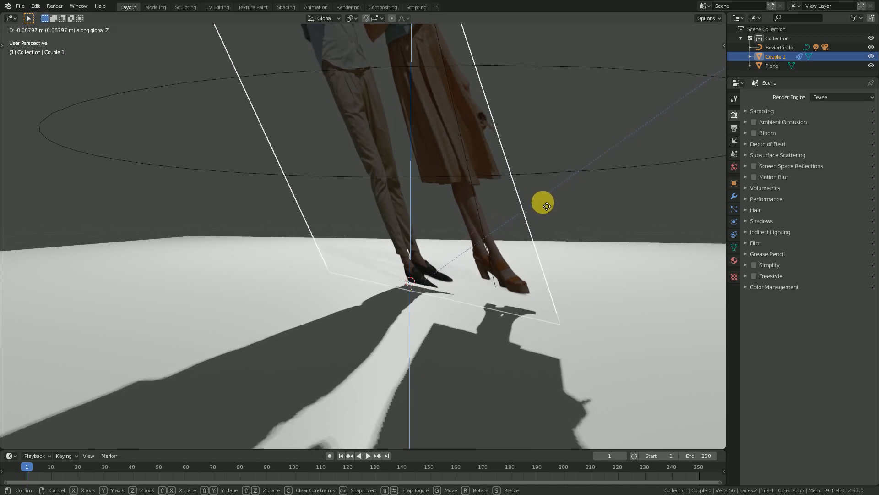
click(545, 203)
middle_drag(543, 203, 507, 343)
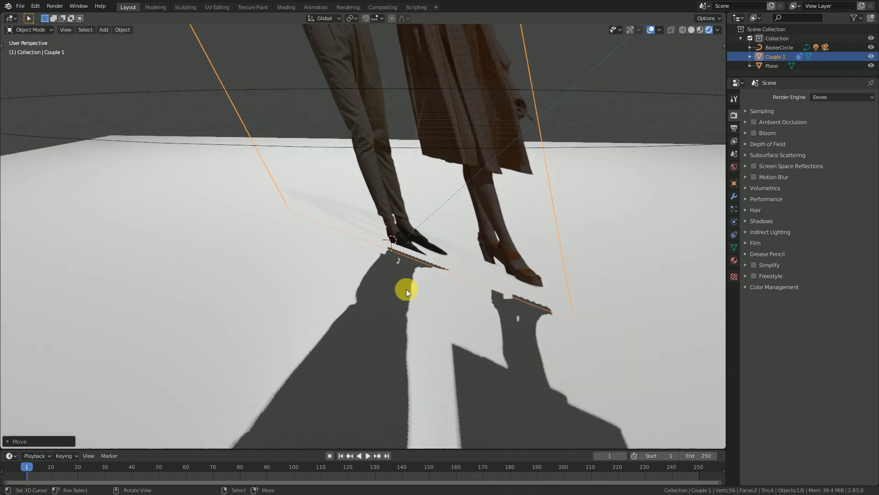
Set the area light's shadow Clip Start to about 0.34 m and its Bias to 0.001
middle_drag(393, 253, 414, 64)
click(396, 84)
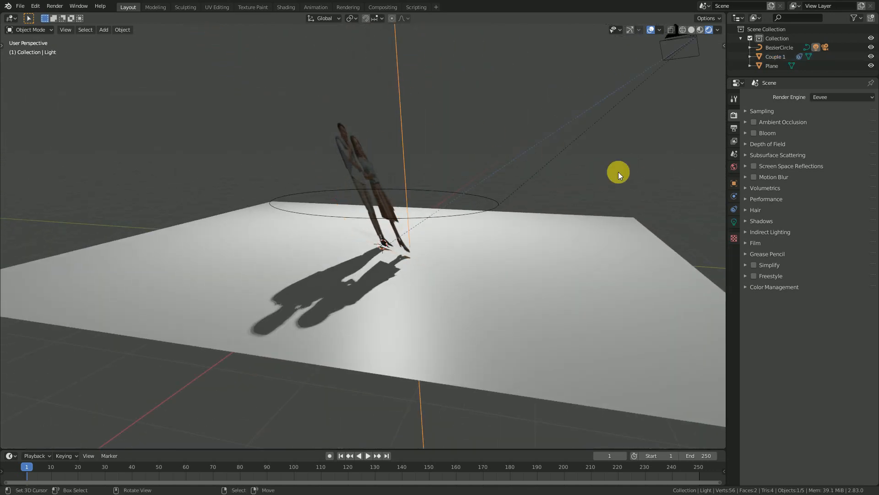
middle_drag(618, 171, 485, 255)
click(734, 224)
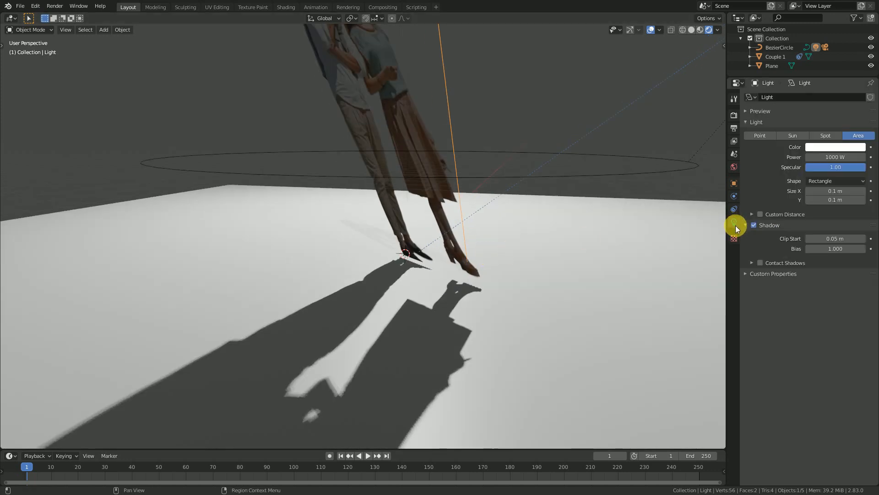
mouse_move(842, 251)
mouse_down()
mouse_move(807, 249)
mouse_move(833, 249)
mouse_up()
scroll(525, 329, up, 2)
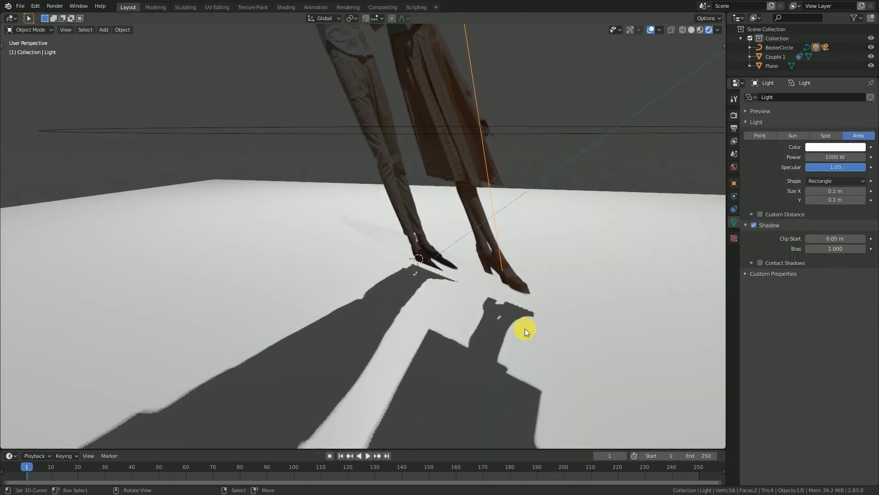
shift+middle_drag(525, 328, 493, 235)
scroll(472, 185, up, 3)
drag(830, 251, 872, 239)
middle_drag(490, 256, 515, 314)
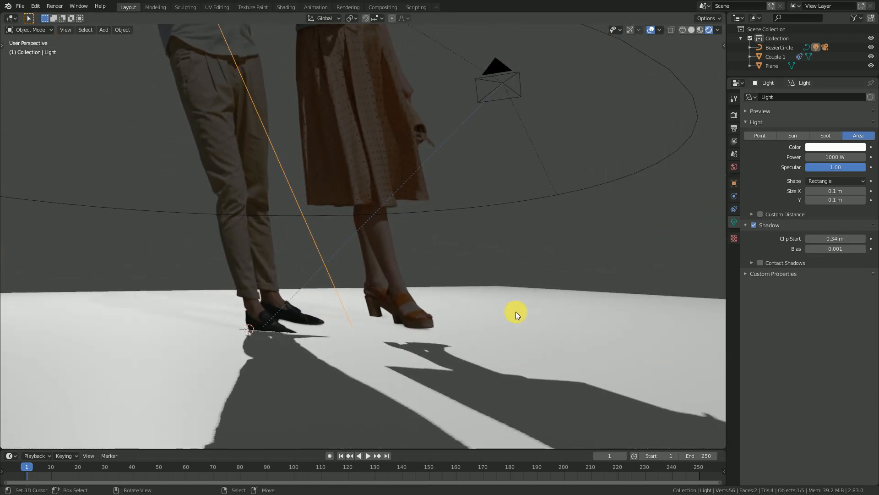
Select the couple plane and set its Z rotation to 90°
middle_drag(261, 289, 379, 198)
click(381, 279)
scroll(472, 301, down, 2)
middle_drag(472, 301, 304, 317)
scroll(454, 279, up, 1)
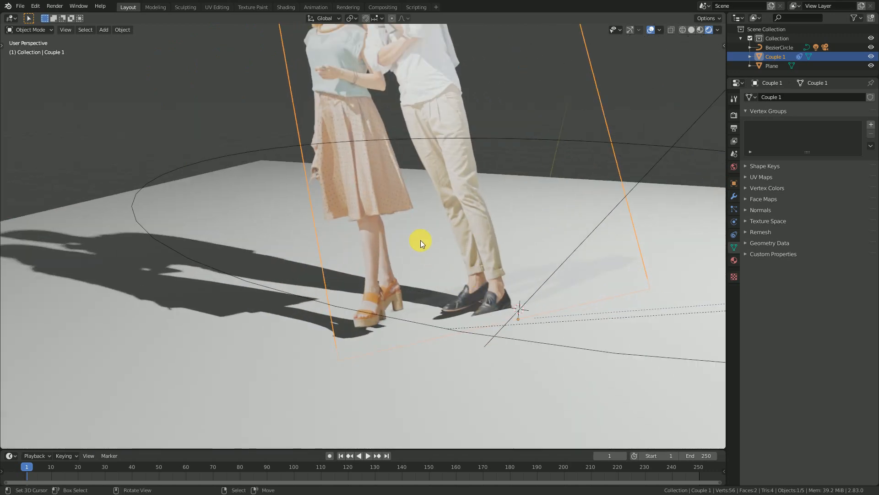
scroll(400, 250, down, 3)
middle_drag(600, 152, 552, 161)
key(n)
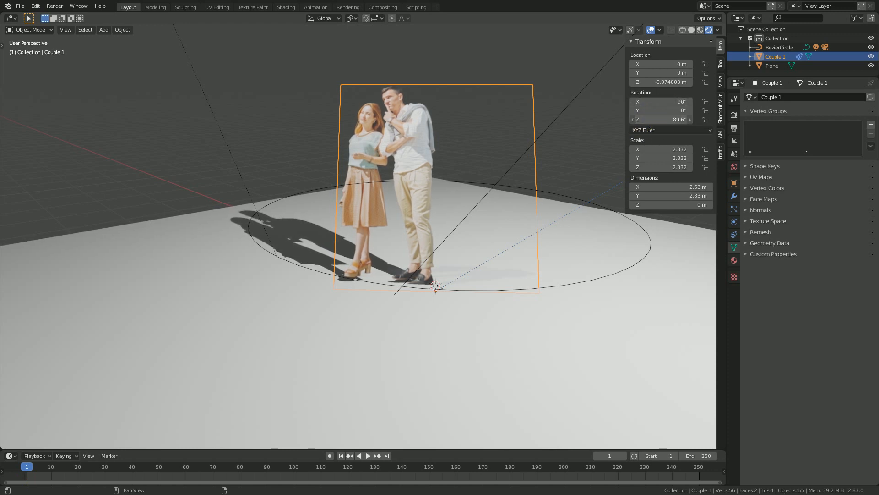
drag(661, 119, 663, 119)
Lower the couple plane along Z to about -0.139 m and lock its Z location
scroll(373, 151, down, 3)
middle_drag(373, 151, 359, 184)
scroll(427, 176, up, 3)
scroll(455, 163, down, 2)
scroll(433, 155, up, 3)
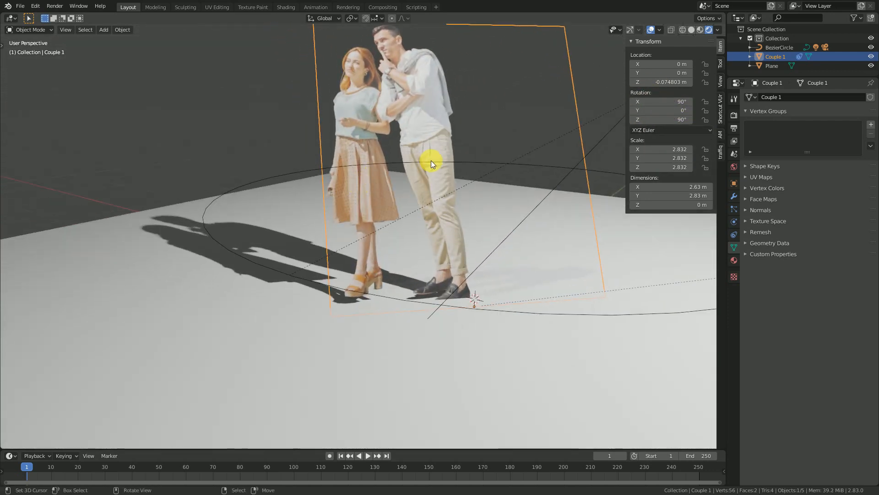
key(g)
key(z)
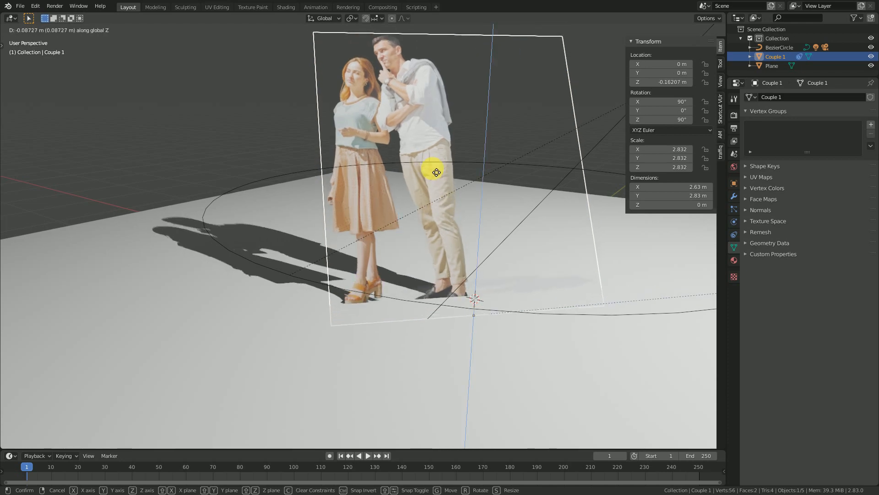
click(437, 170)
mouse_move(430, 262)
middle_down()
mouse_move(425, 281)
mouse_move(435, 275)
mouse_move(402, 269)
mouse_move(404, 255)
mouse_move(416, 262)
middle_up()
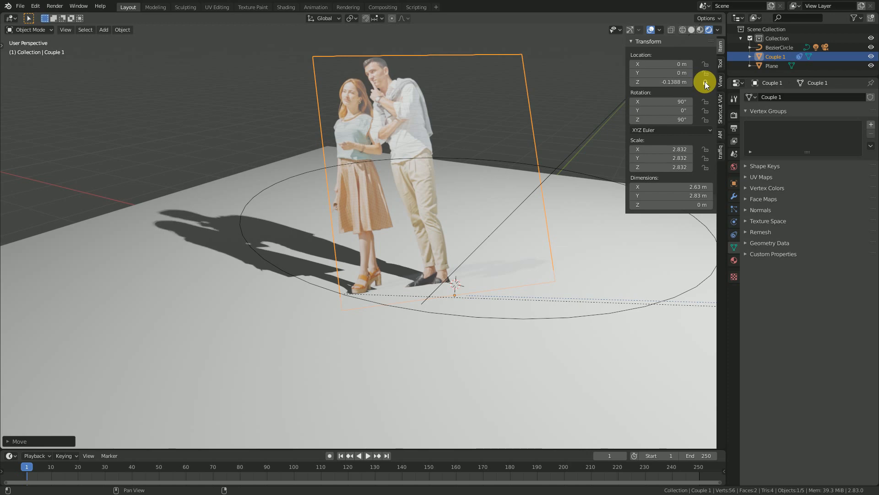
scroll(424, 190, down, 6)
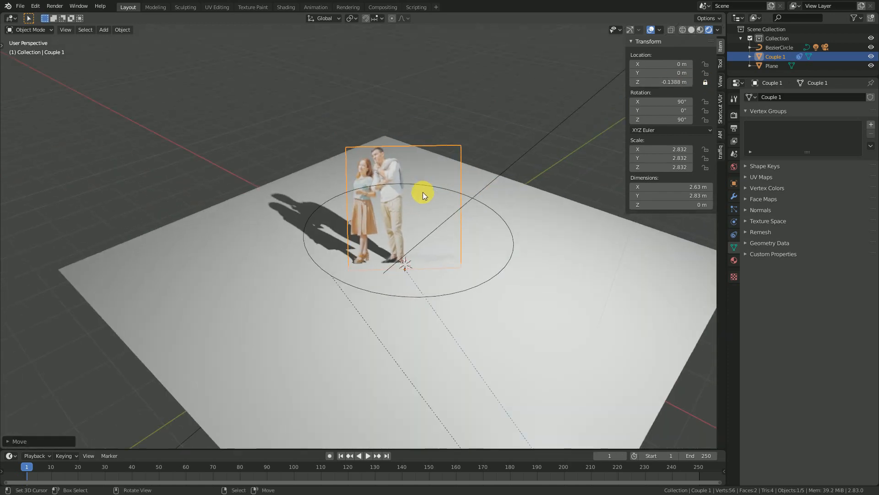
In the camera view, duplicate the couple plane and place the copy at about X -0.35 m, Y -3.58 m
key(KP_0)
key(Home)
key(g)
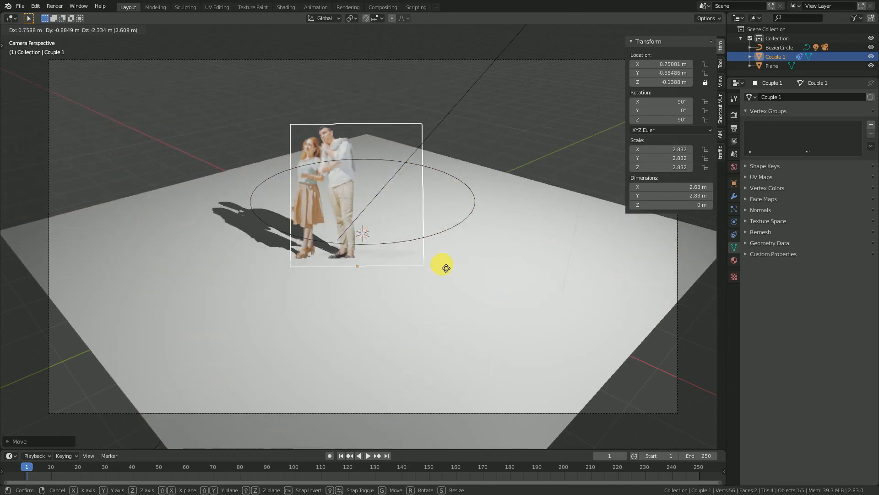
right_click(541, 136)
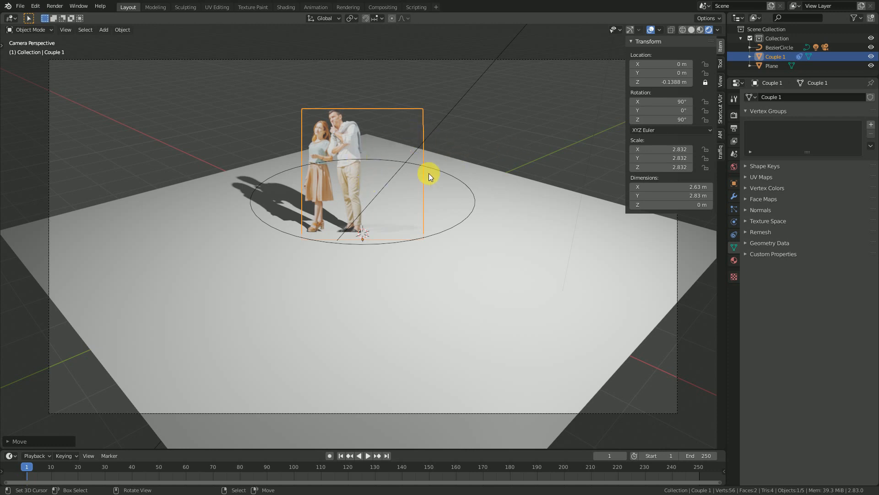
key(shift+d)
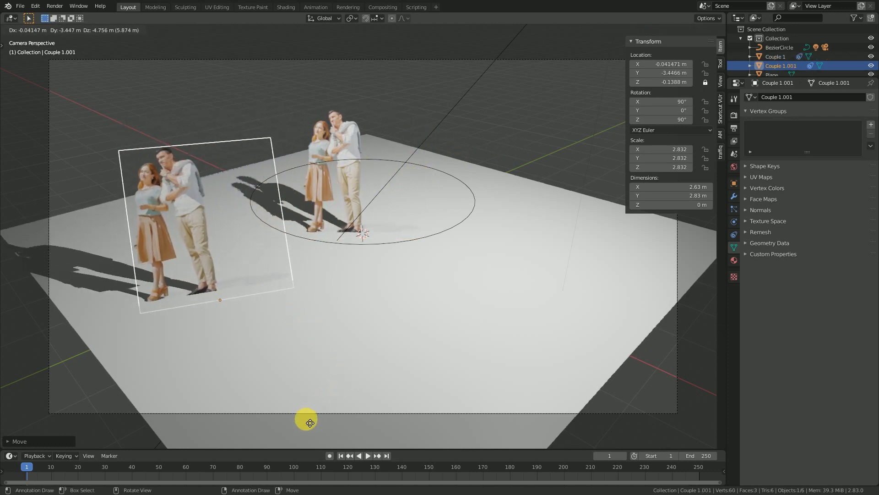
click(290, 406)
Make the duplicated plane's material a single-user copy and rename it Couple 2
scroll(462, 281, up, 1)
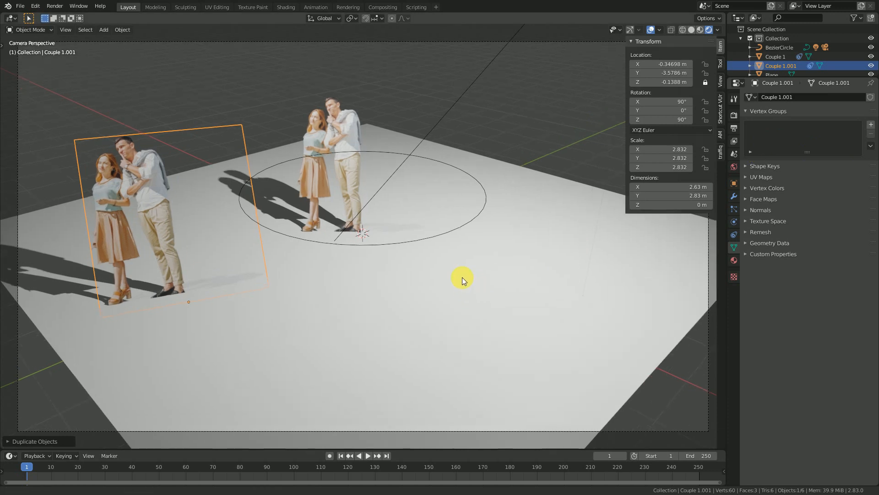
scroll(463, 276, up, 1)
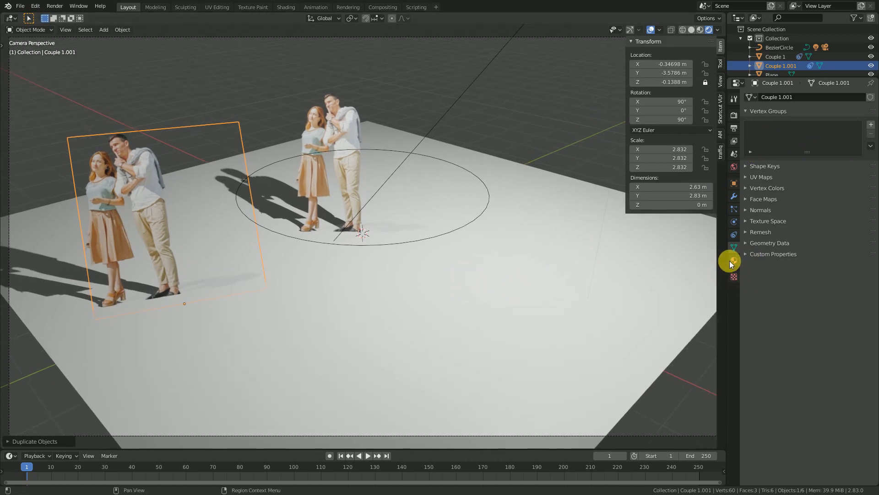
click(731, 261)
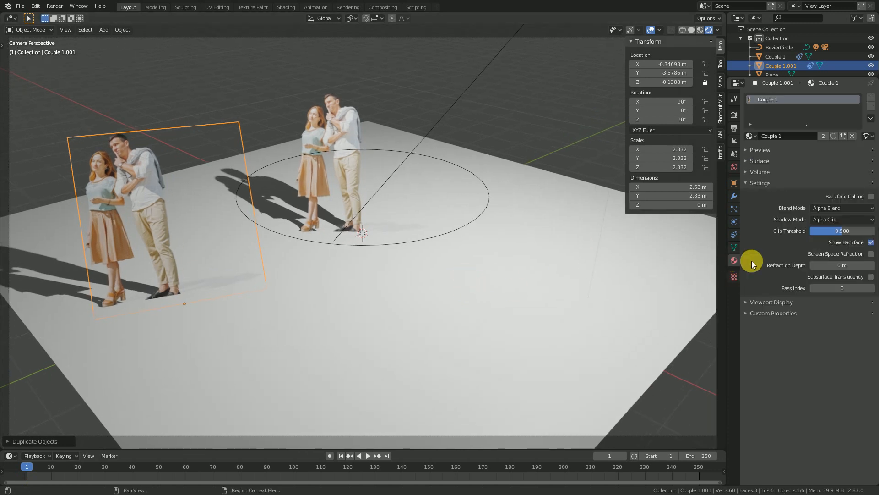
click(747, 184)
click(822, 136)
click(785, 137)
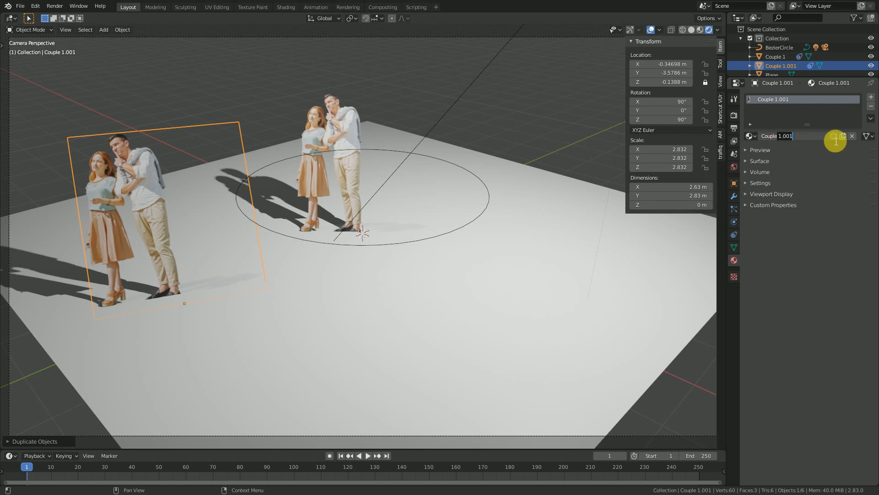
Replace the image texture in the Couple 2 material with couple 2.png
click(758, 161)
scroll(803, 328, down, 3)
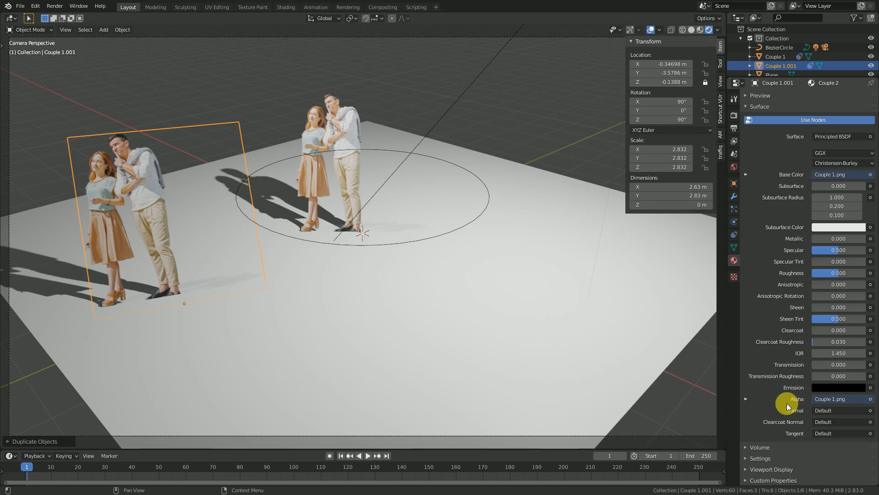
click(746, 399)
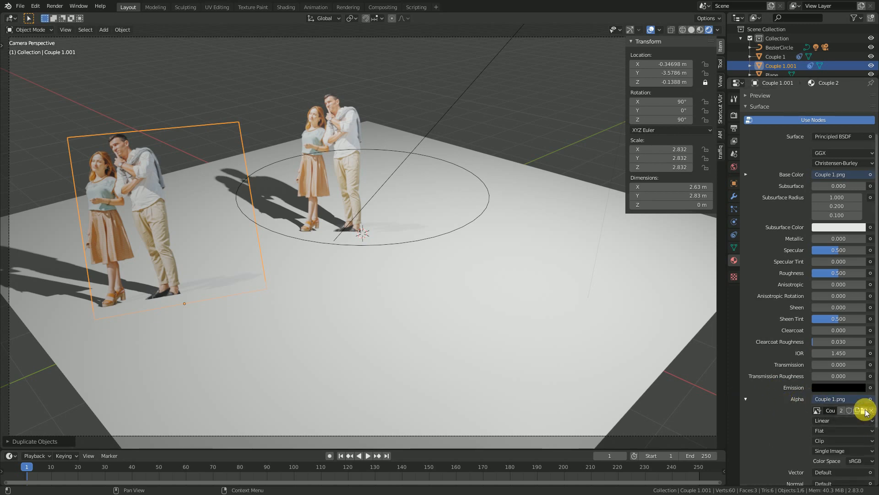
click(864, 410)
click(573, 202)
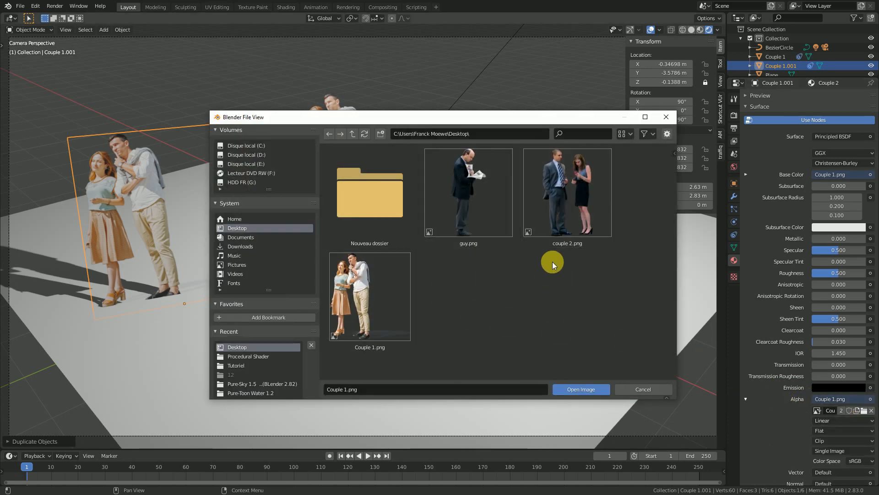
click(595, 389)
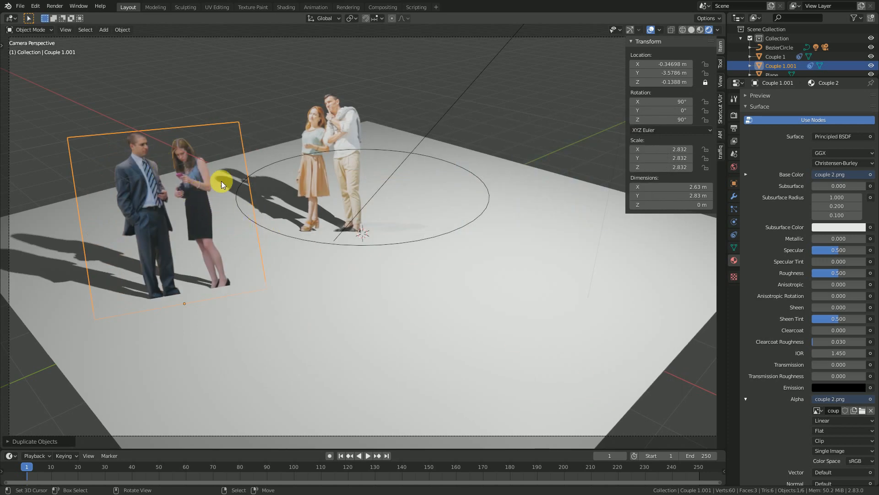
Raise the second couple's plane to about Z -0.044 m and duplicate it to about X 3.53 m, Y 0.26 m
drag(680, 84, 721, 75)
click(705, 81)
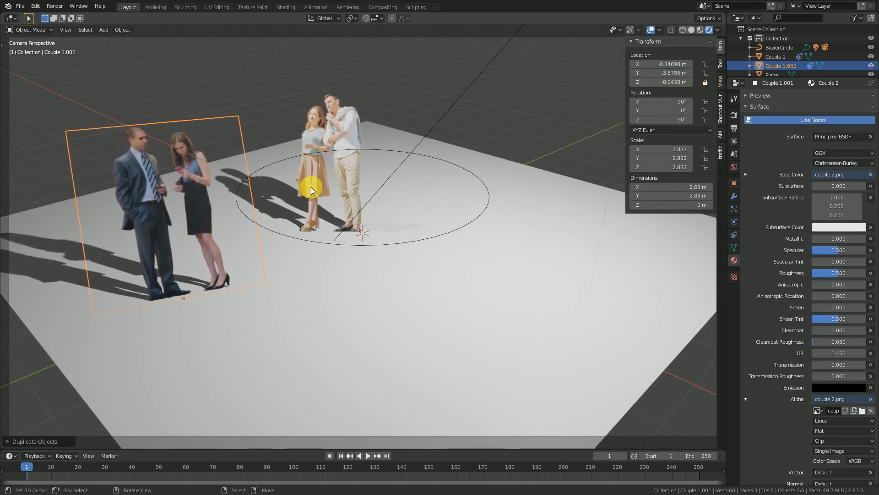
scroll(311, 187, down, 1)
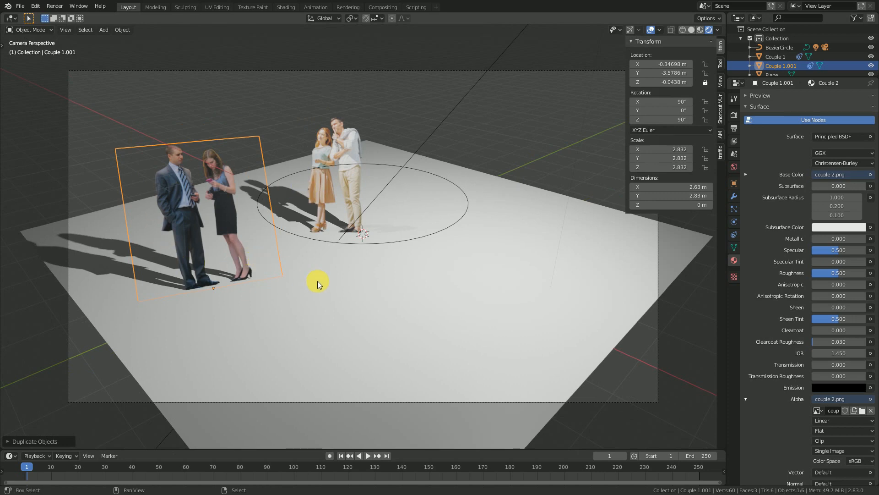
key(shift+d)
click(605, 294)
Make the new plane's material a single-user copy and rename it Guy
scroll(825, 138, up, 3)
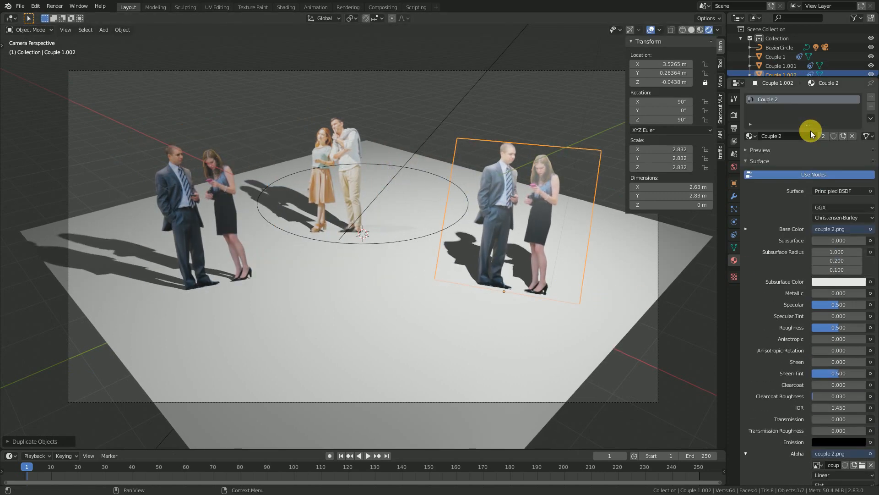
click(827, 136)
double_click(776, 136)
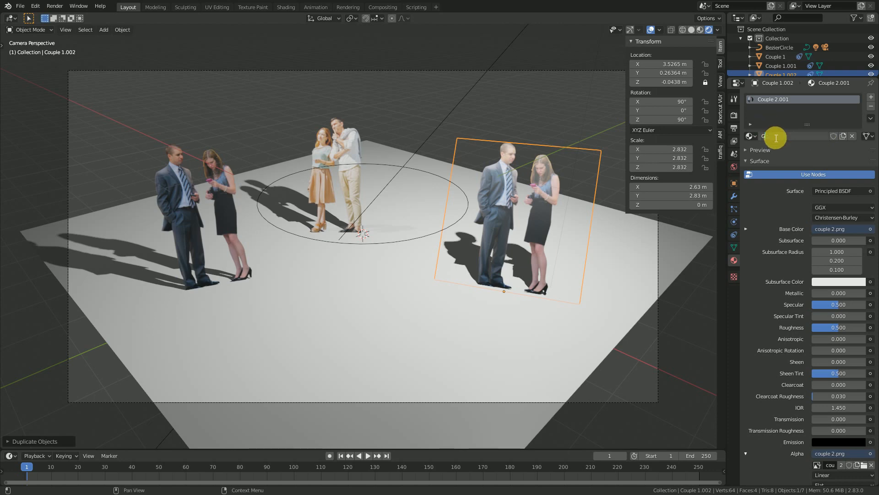
text(Guy)
key(Return)
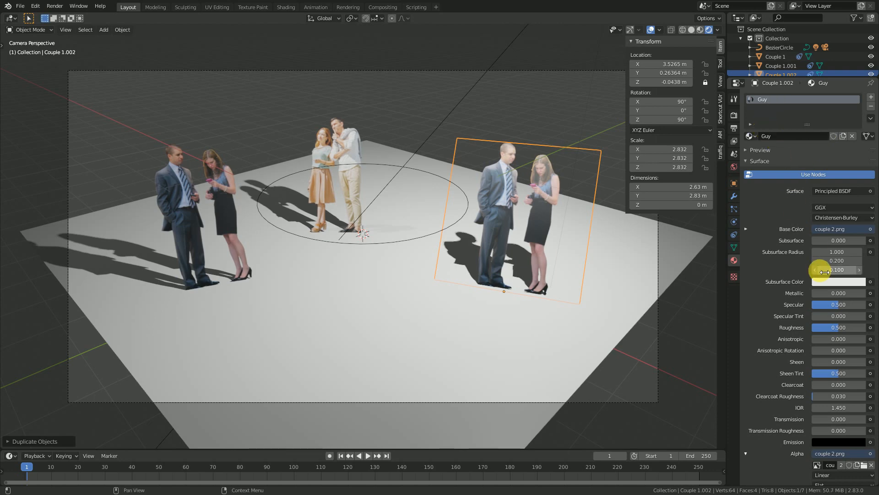
Replace the image texture in the Guy material with guy.png
scroll(823, 274, down, 4)
click(865, 392)
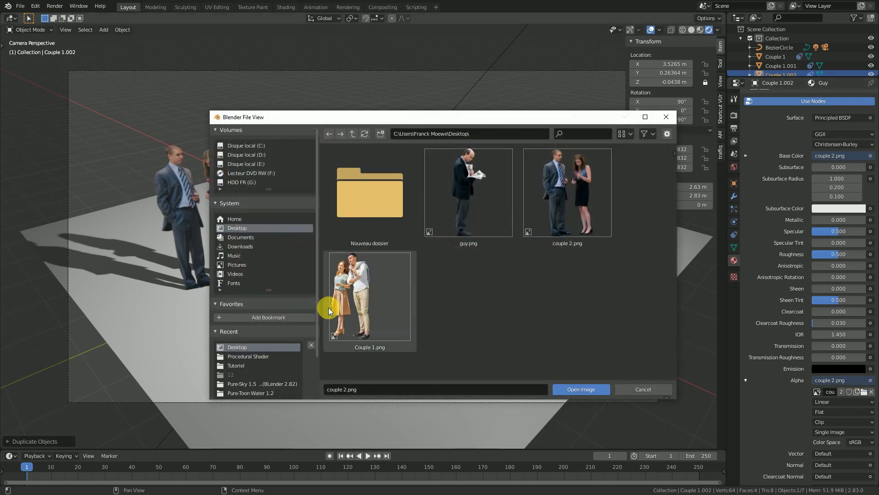
click(505, 215)
click(596, 388)
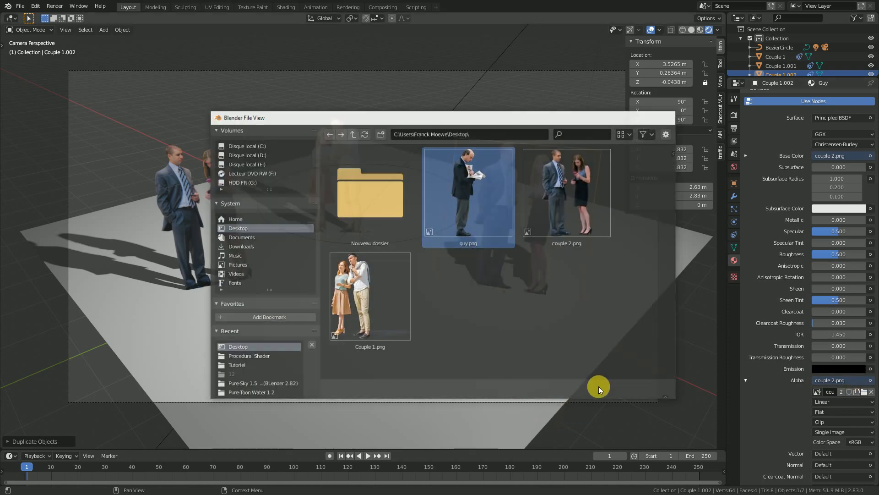
Set Specular to 0 on the Guy, Couple 1 and Couple 2 materials
ctrl+middle_drag(551, 309, 526, 284)
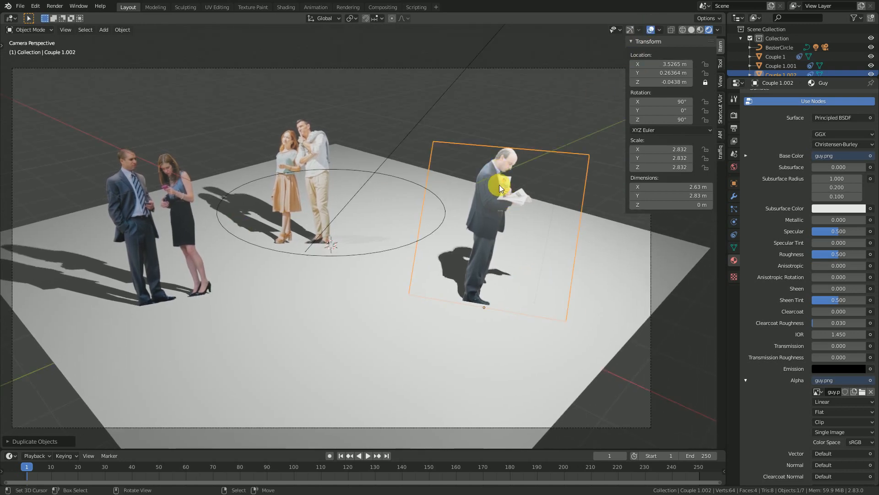
click(651, 29)
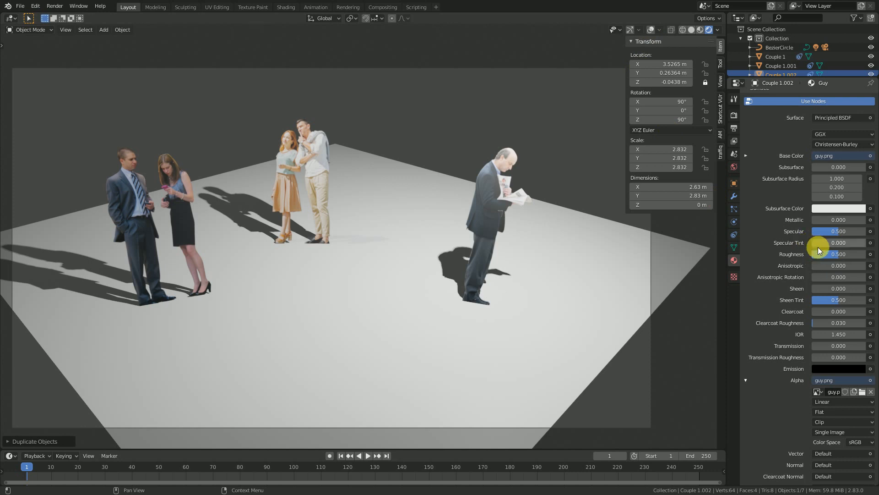
drag(847, 229, 812, 231)
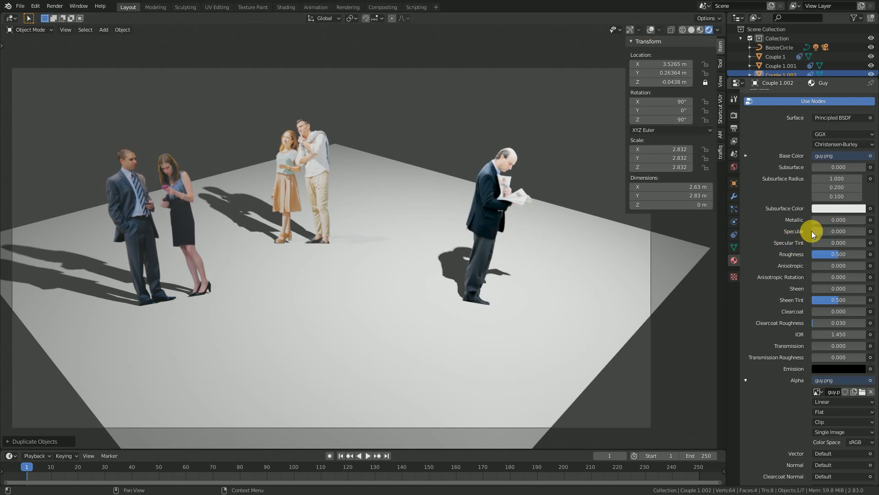
click(302, 135)
click(650, 29)
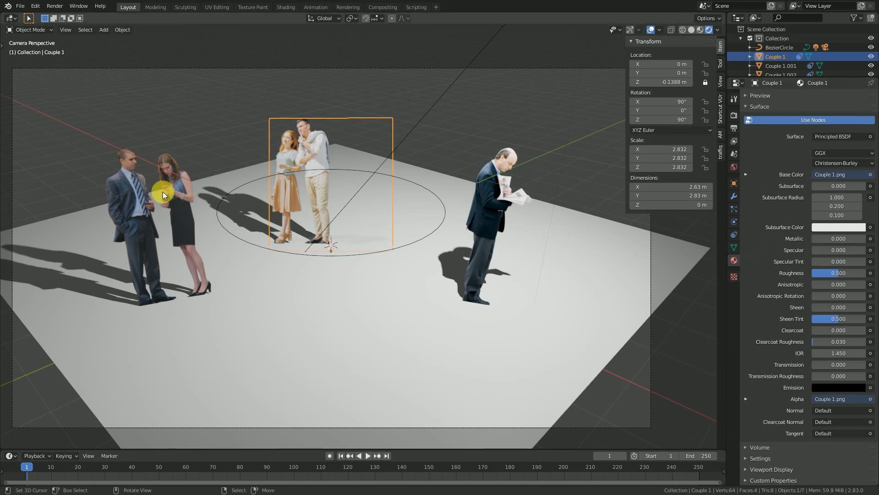
click(147, 167)
drag(844, 250, 815, 251)
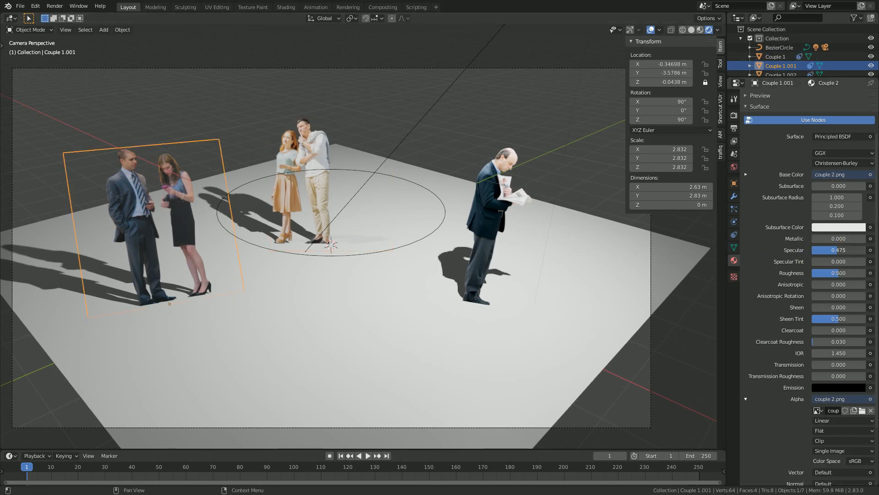
Select the area light and set its power to 1500 W
scroll(431, 162, down, 2)
right_click(419, 139)
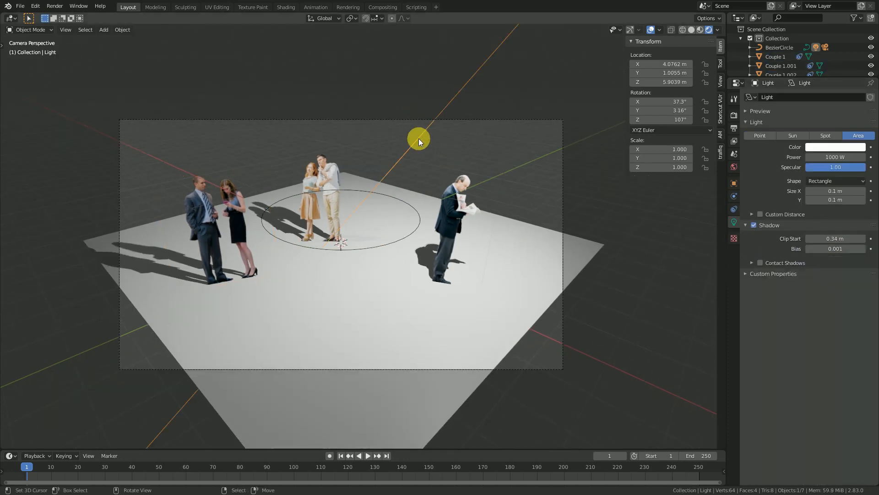
scroll(446, 163, up, 2)
scroll(445, 164, down, 3)
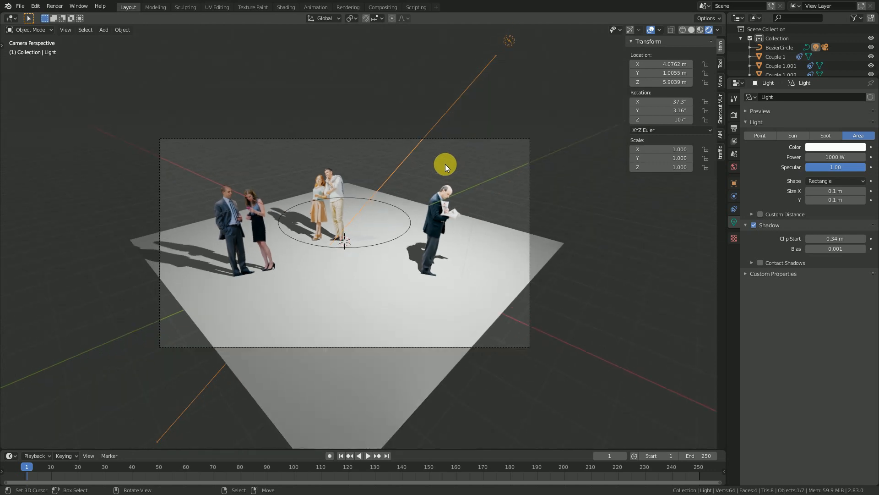
scroll(445, 164, up, 1)
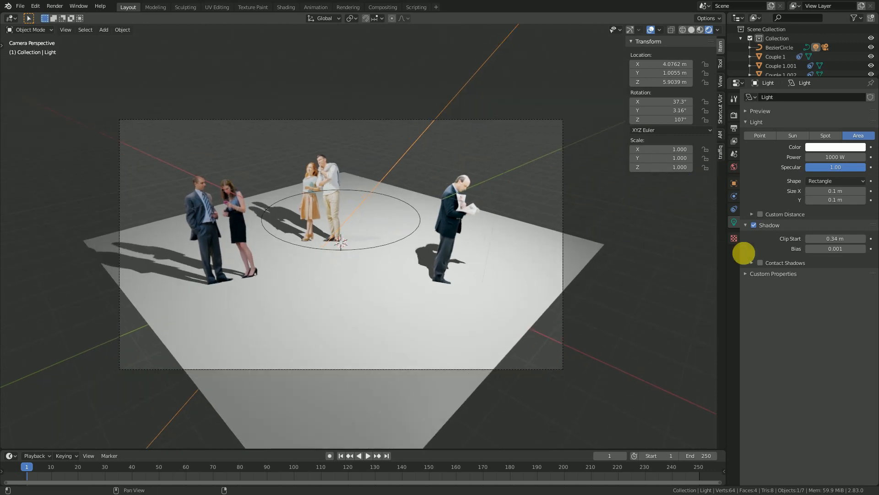
click(746, 225)
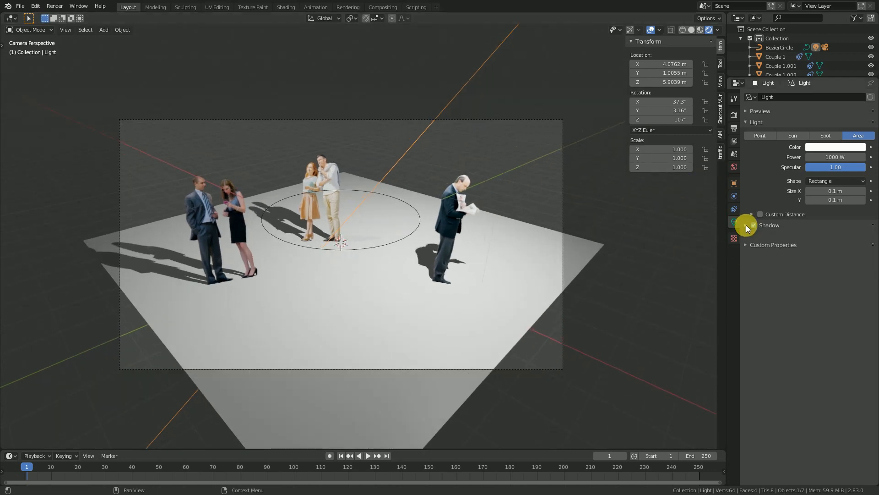
click(816, 157)
key(Return)
click(819, 168)
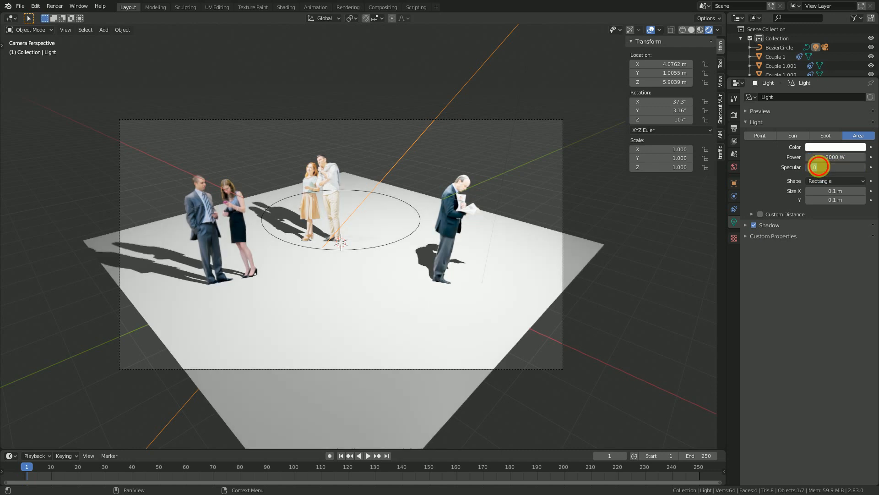
click(830, 159)
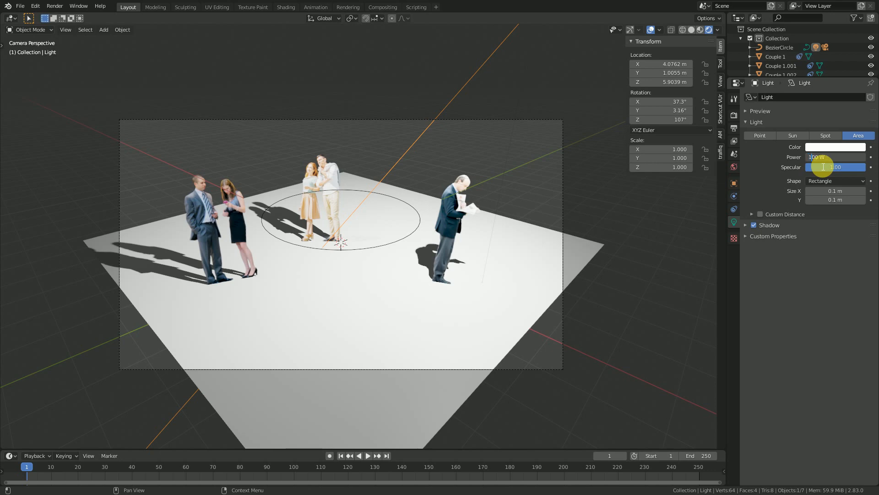
Hide the viewport overlays and play the camera animation up to frame 49
scroll(496, 104, up, 3)
click(651, 29)
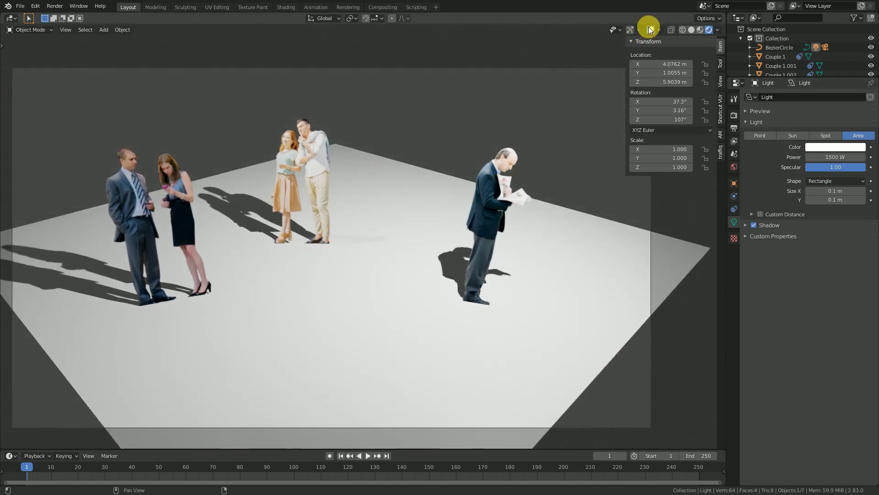
key(space)
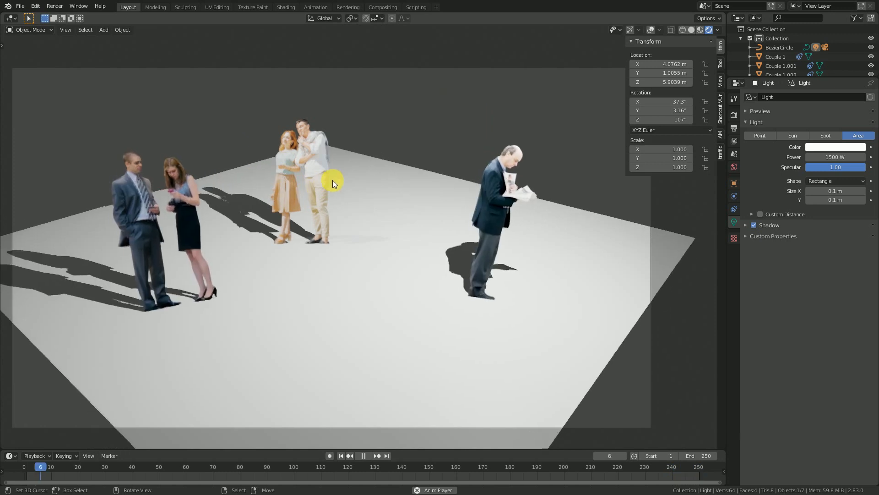
key(space)
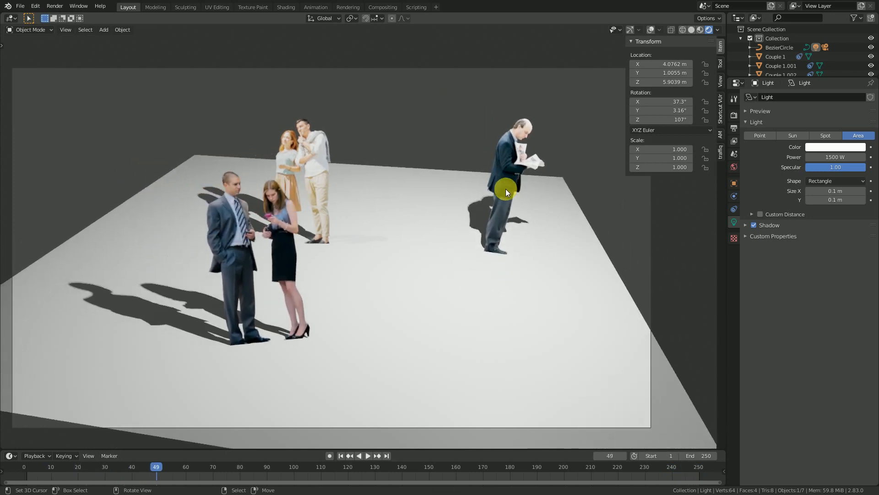
Hide the viewport sidebar and examine the cut-out people and their shadows up close
scroll(495, 229, down, 2)
scroll(505, 257, up, 3)
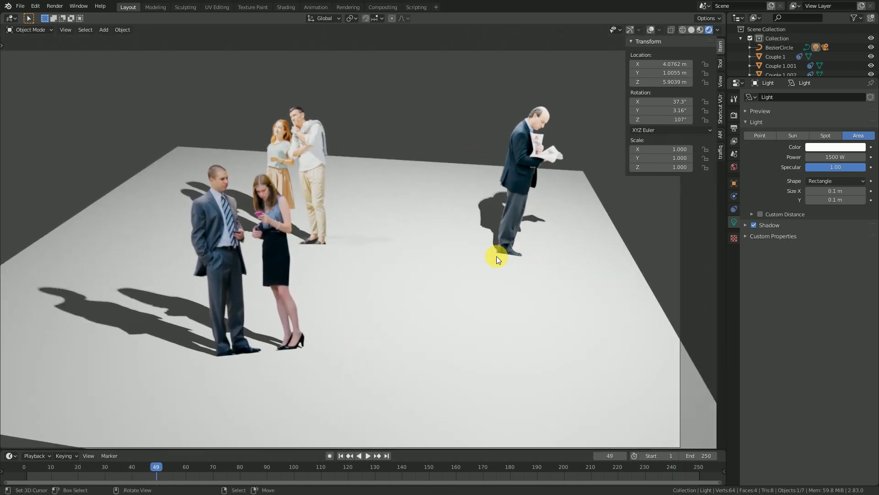
scroll(454, 256, up, 2)
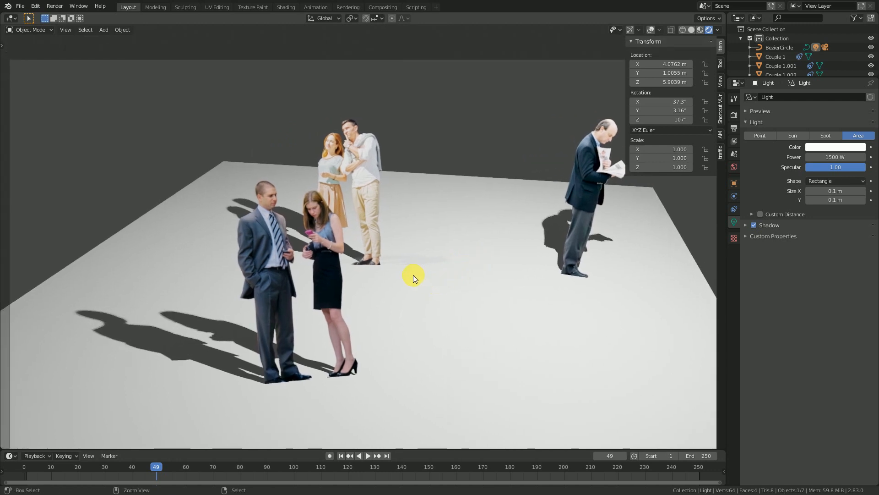
scroll(413, 271, up, 2)
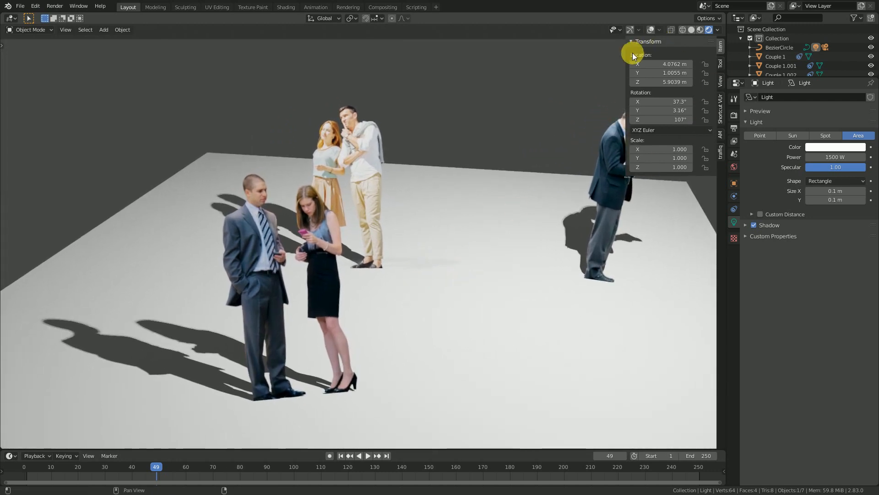
click(632, 41)
key(n)
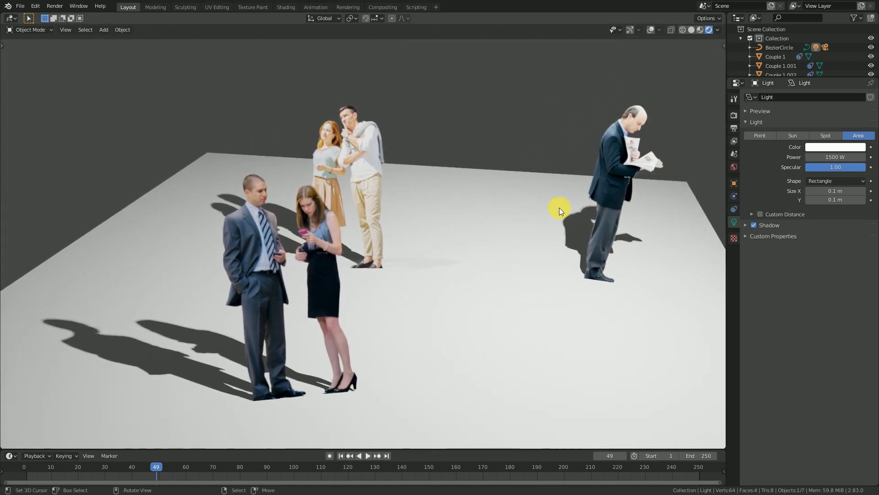